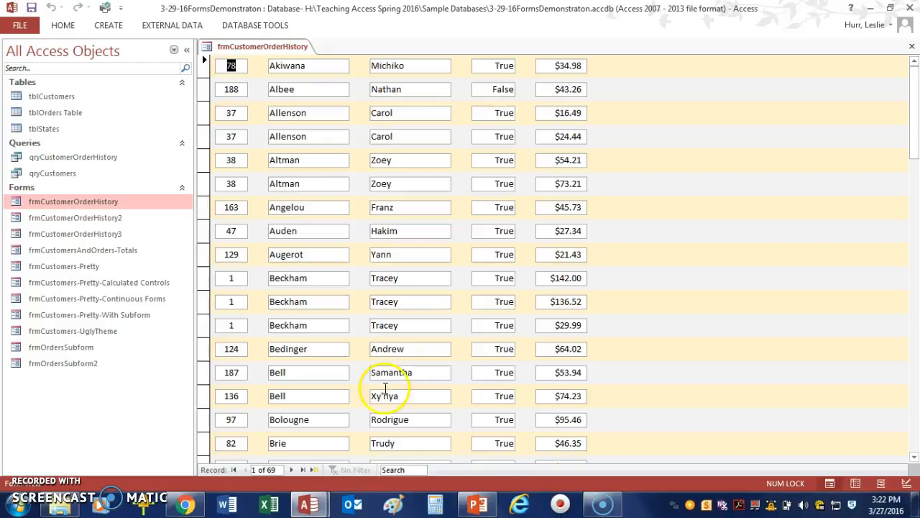
# Step: Switch frmCustomerOrderHistory to Design View and add a form header and footer to it
pyautogui.rightClick(290, 55)
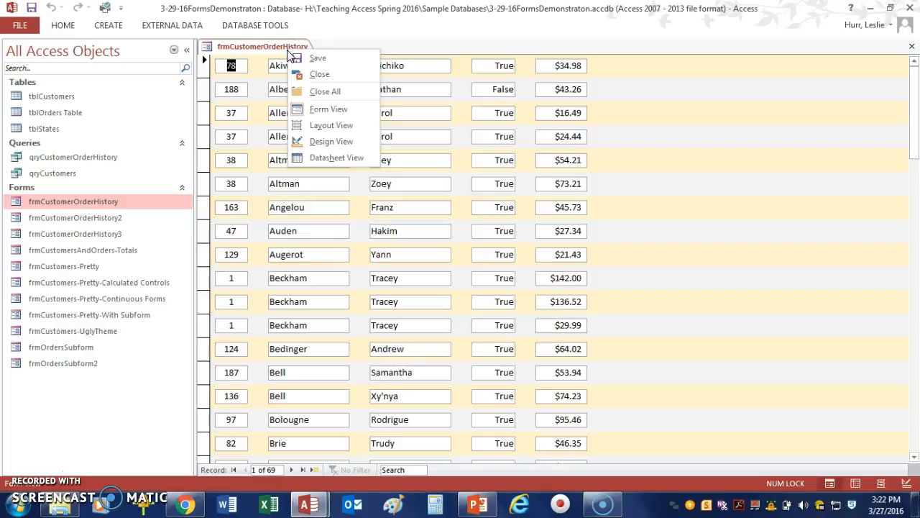
pyautogui.click(320, 141)
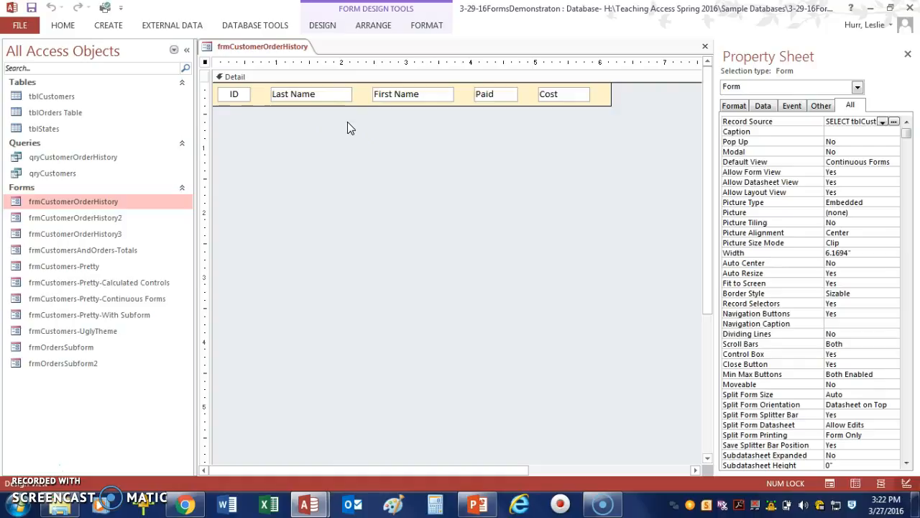
pyautogui.click(552, 120)
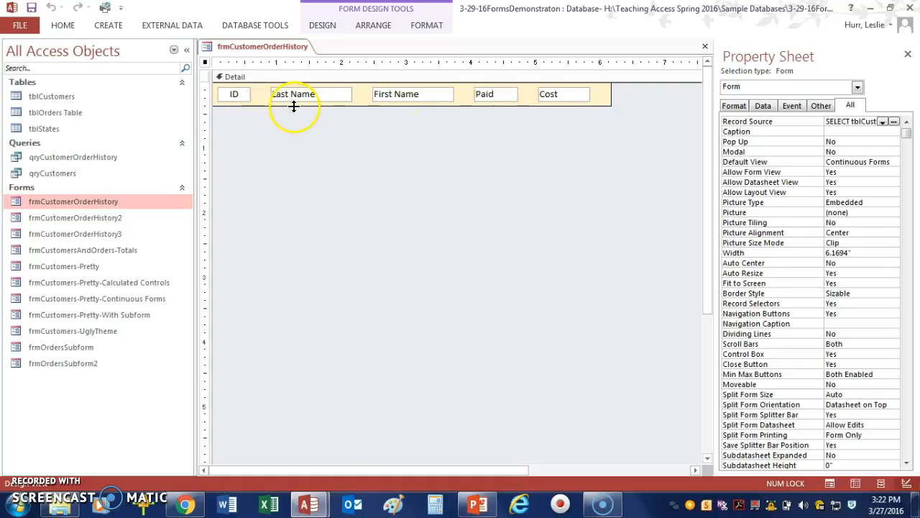
pyautogui.rightClick(299, 79)
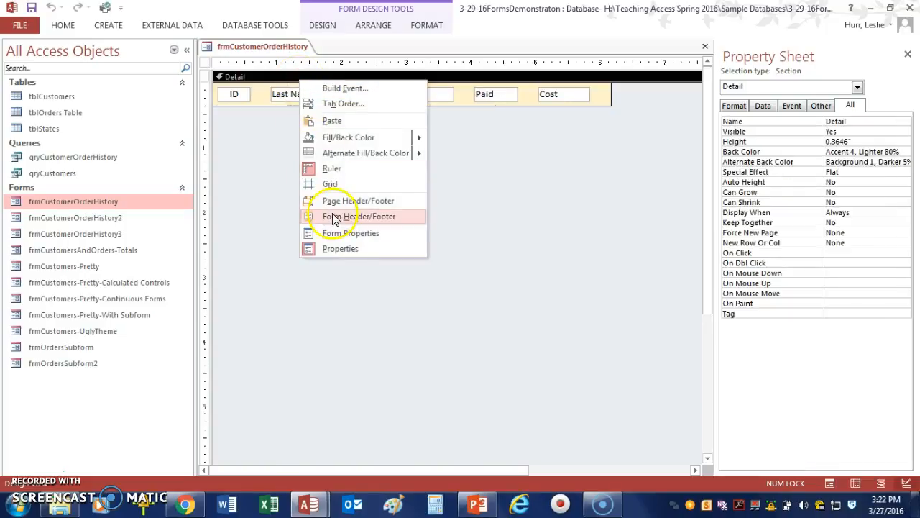
pyautogui.click(333, 219)
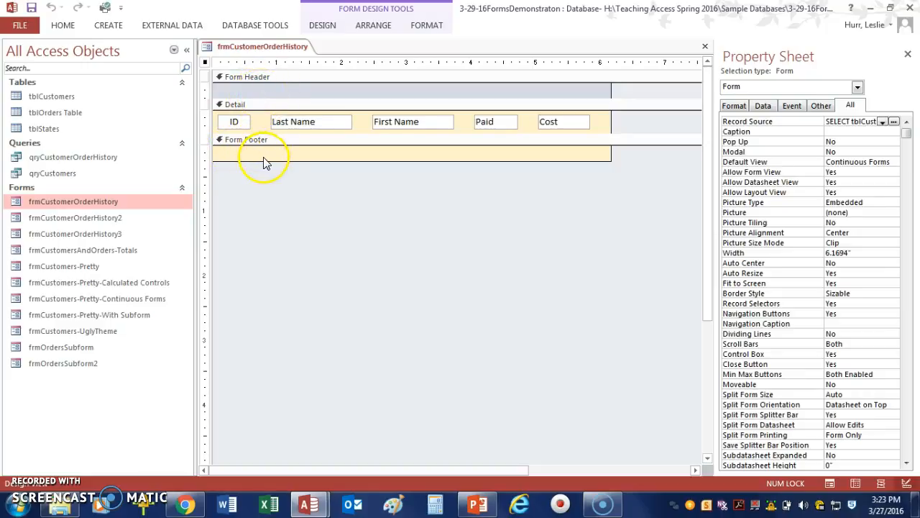
# Step: Preview the form with its empty header and footer in Form View, and return to Design View
pyautogui.rightClick(253, 52)
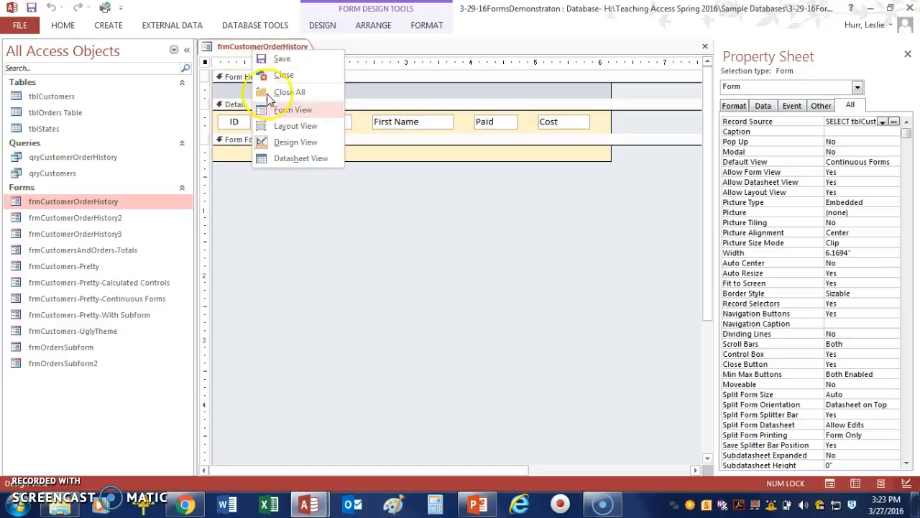
pyautogui.click(277, 115)
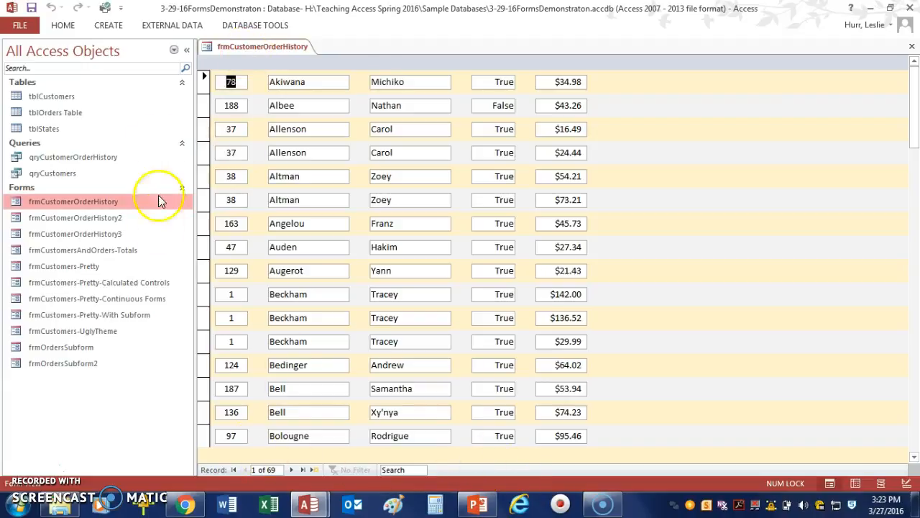
pyautogui.rightClick(222, 46)
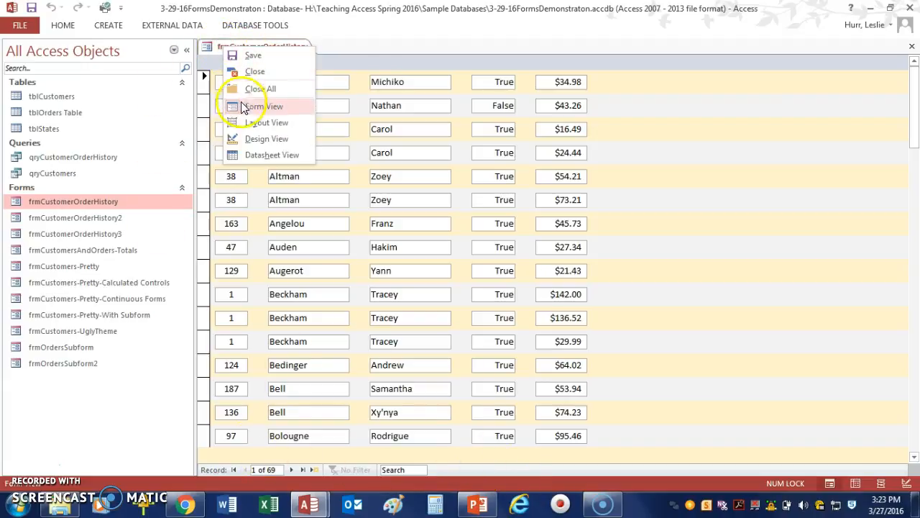
pyautogui.click(248, 140)
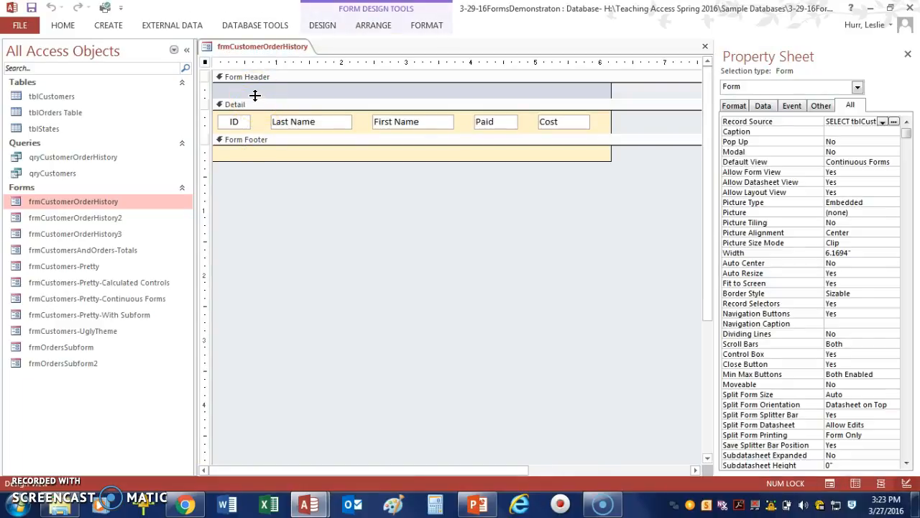
# Step: Enlarge the Form Header section to a height of about 0.6 inches
pyautogui.moveTo(256, 96); pyautogui.dragTo(256, 112)
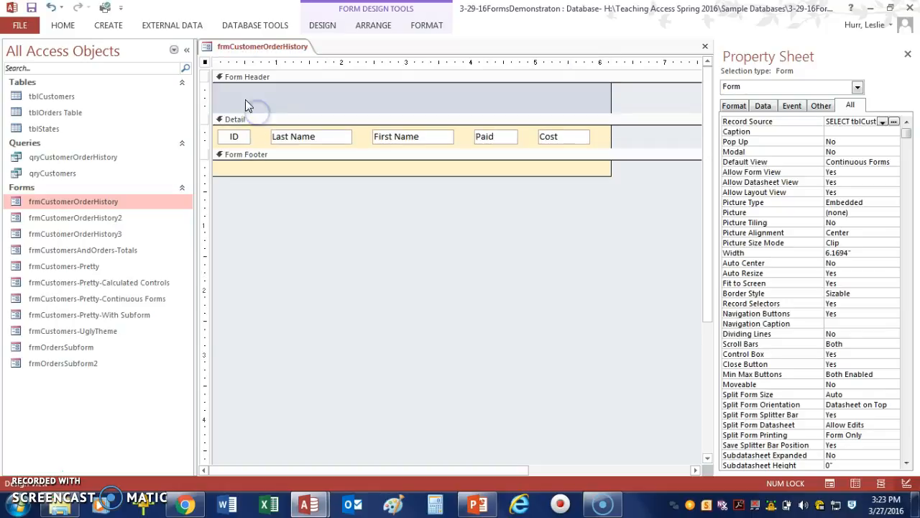
pyautogui.click(280, 120)
pyautogui.moveTo(280, 120); pyautogui.dragTo(281, 128)
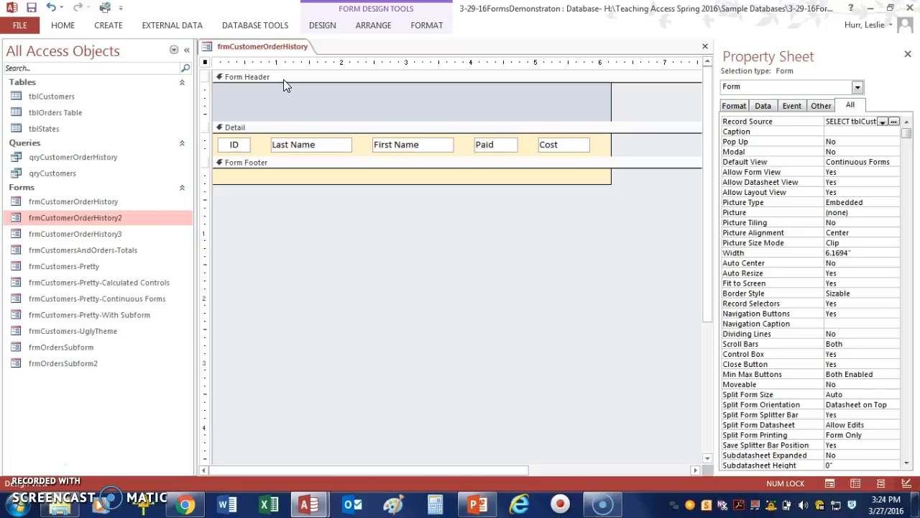
# Step: Paste the copied Customer Order History title and the Customer ID, Last Name, First Name, Paid? and Cost labels into the form header
pyautogui.rightClick(284, 84)
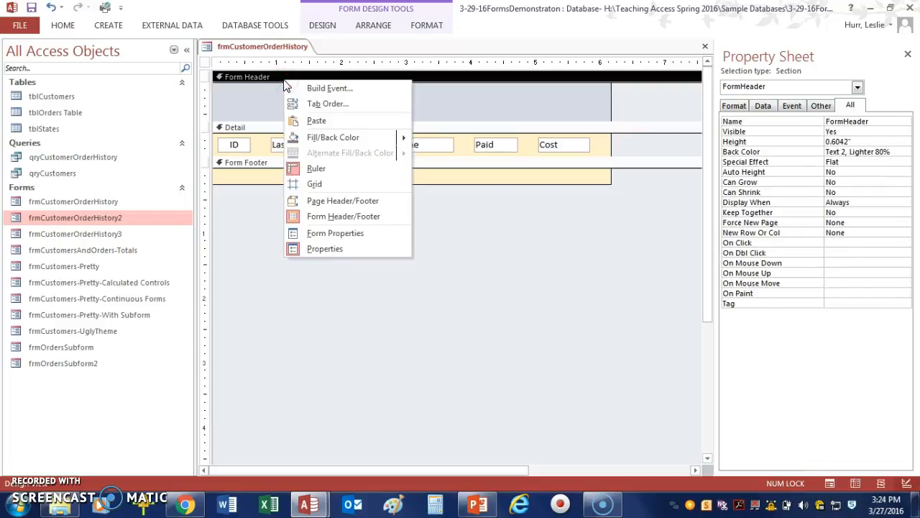
pyautogui.click(312, 137)
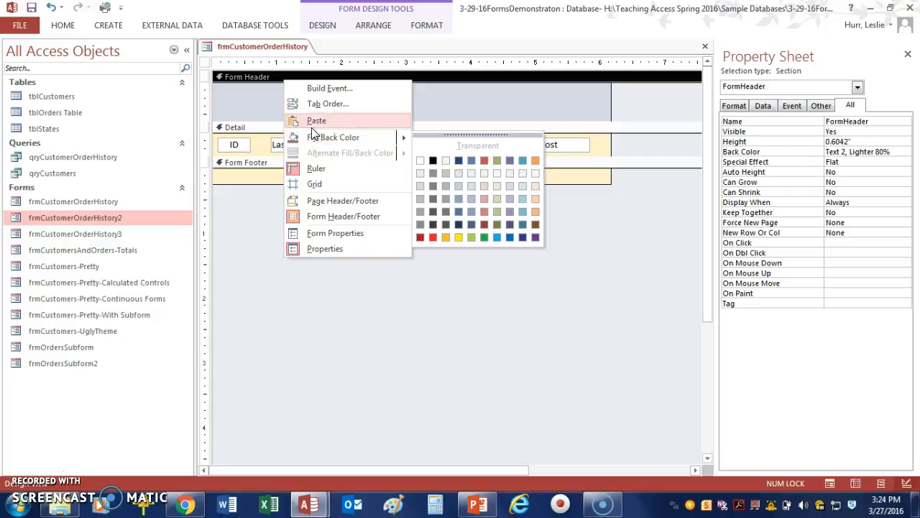
pyautogui.click(314, 120)
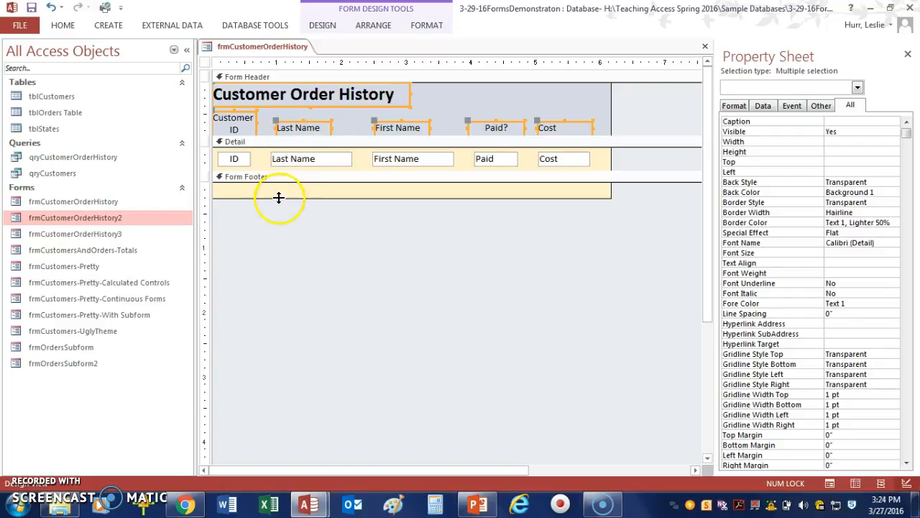
# Step: Make the Form Footer section taller and place an unbound text box in it below the Cost field
pyautogui.moveTo(278, 198); pyautogui.dragTo(280, 212)
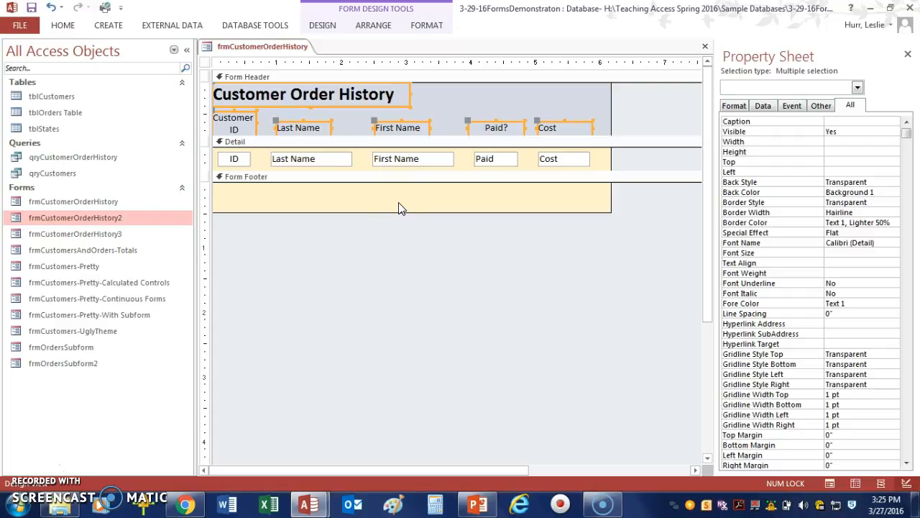
pyautogui.click(327, 26)
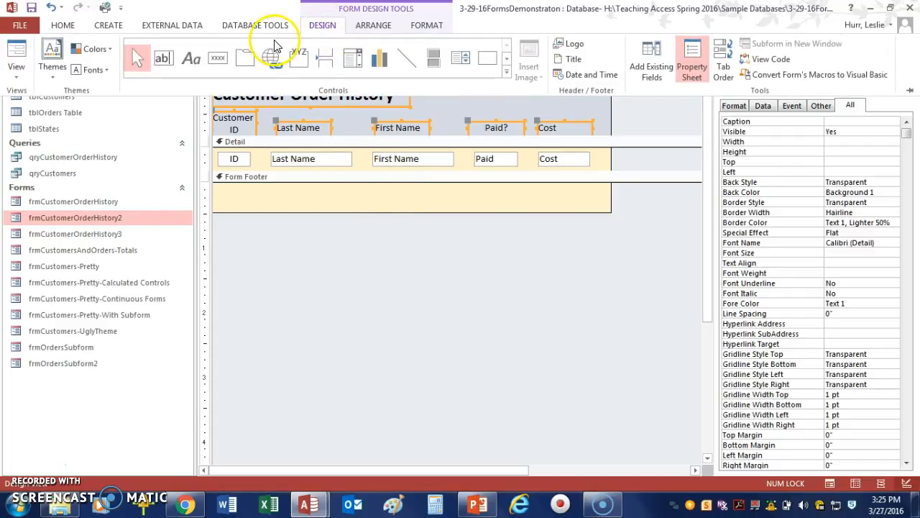
pyautogui.click(164, 60)
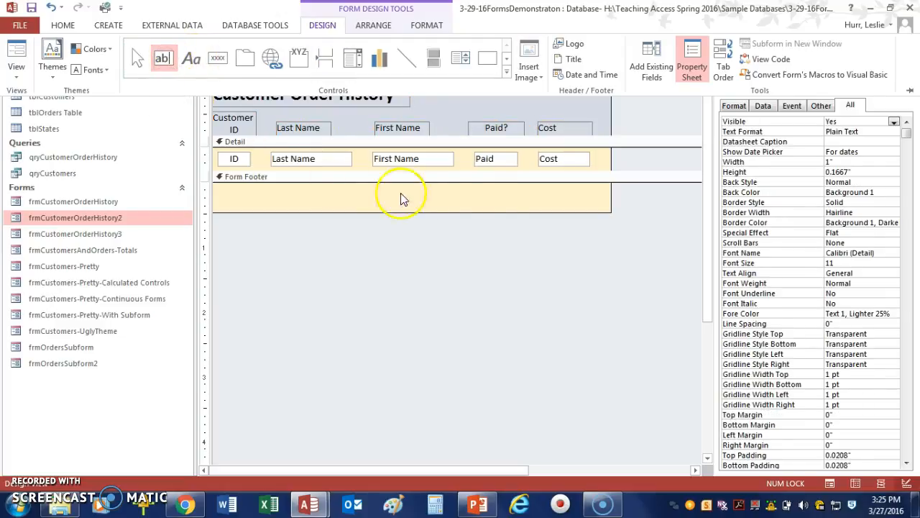
pyautogui.click(517, 192)
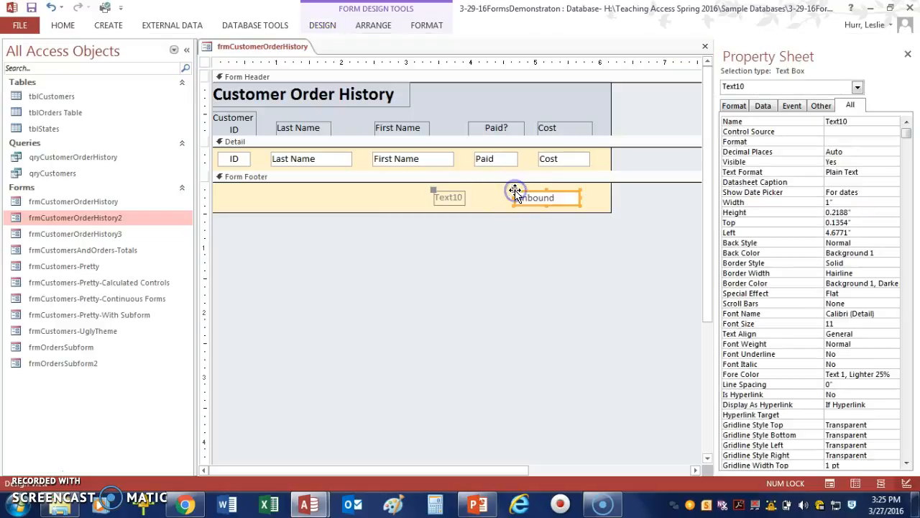
pyautogui.click(527, 202)
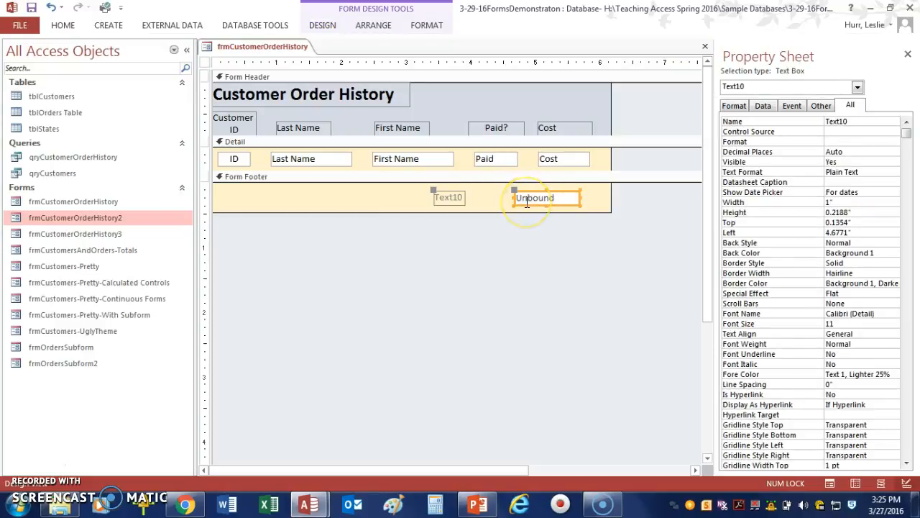
pyautogui.click(563, 199)
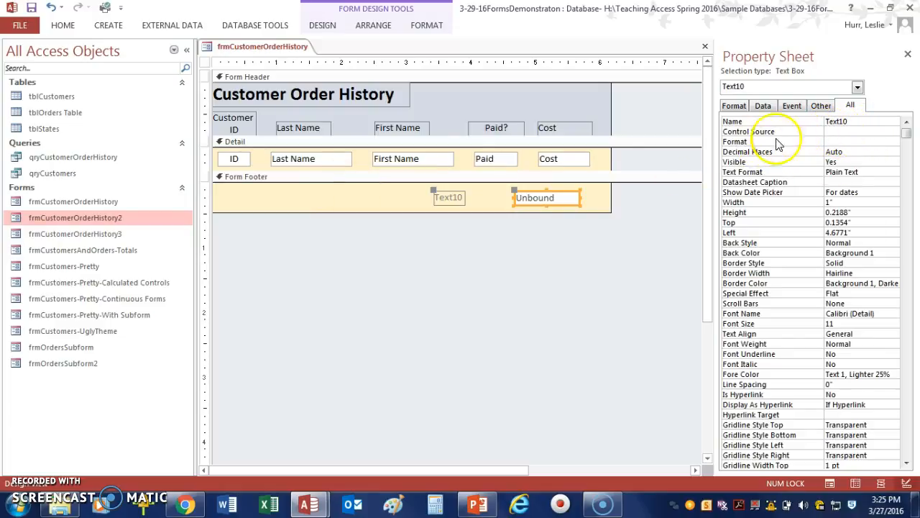
# Step: Check the footer's empty text box in Form View, and return to Design View
pyautogui.rightClick(251, 50)
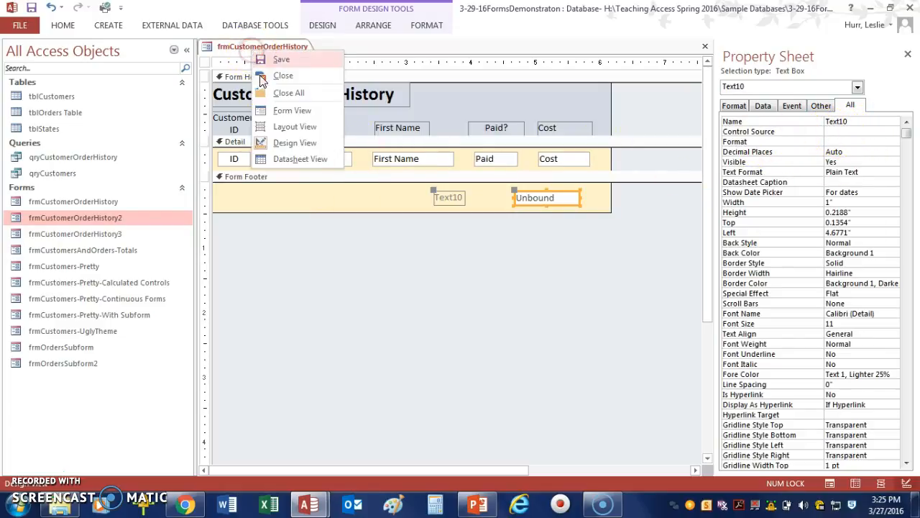
pyautogui.click(275, 114)
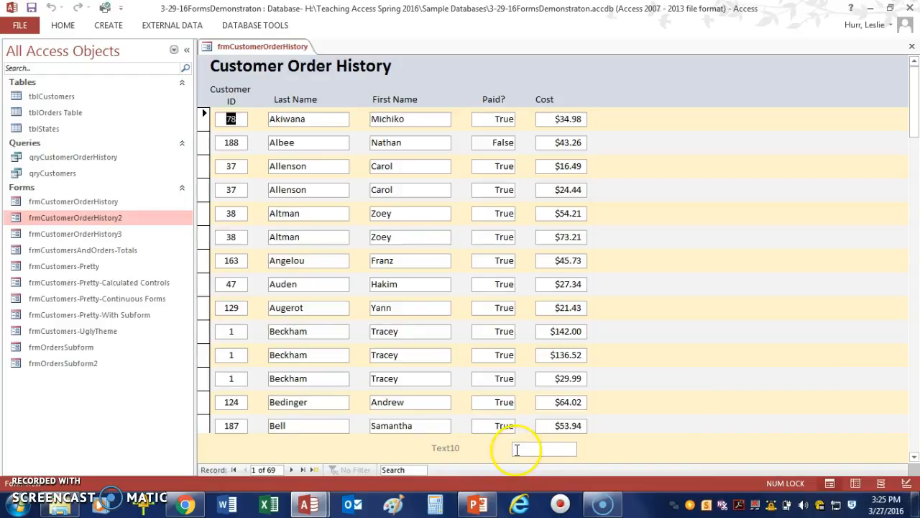
pyautogui.click(552, 451)
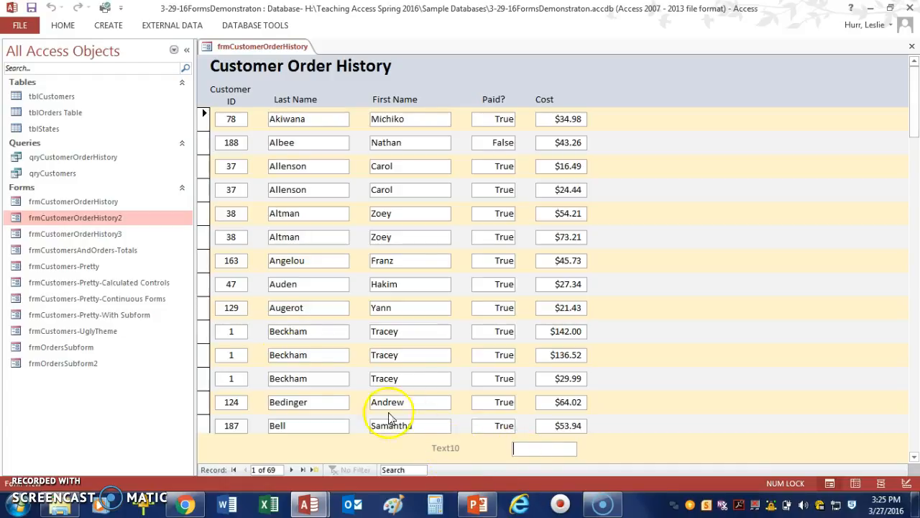
pyautogui.rightClick(236, 46)
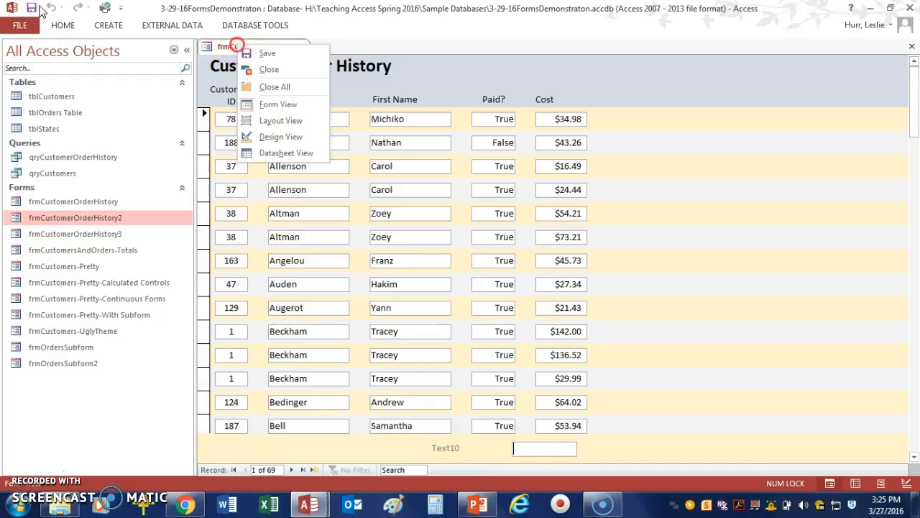
pyautogui.click(267, 137)
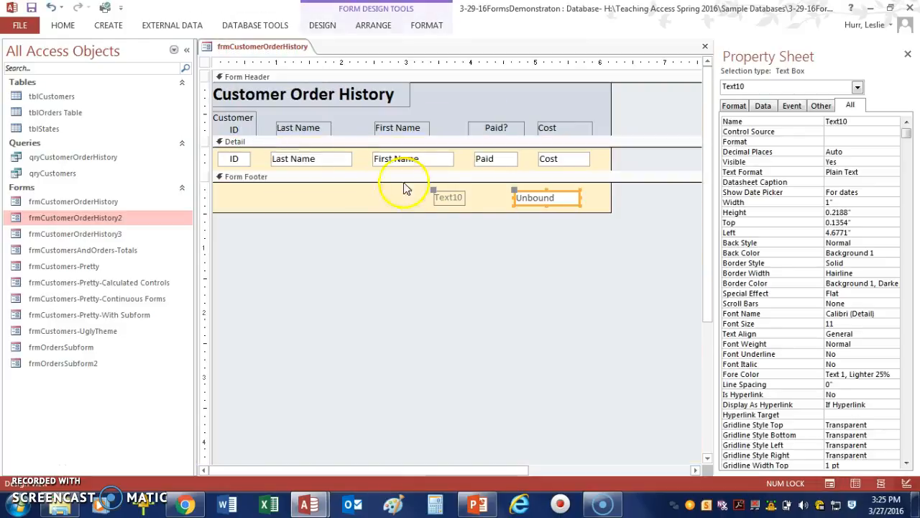
# Step: Move the footer text box to about 4.82 inches from the left edge and set its control source to =Sum([Cost])
pyautogui.moveTo(512, 190); pyautogui.dragTo(522, 190)
pyautogui.click(535, 200)
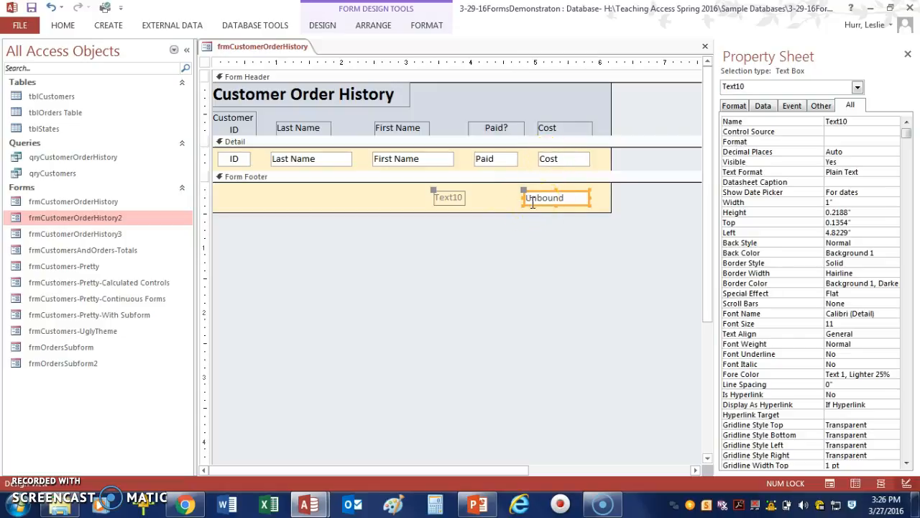
pyautogui.click(766, 135)
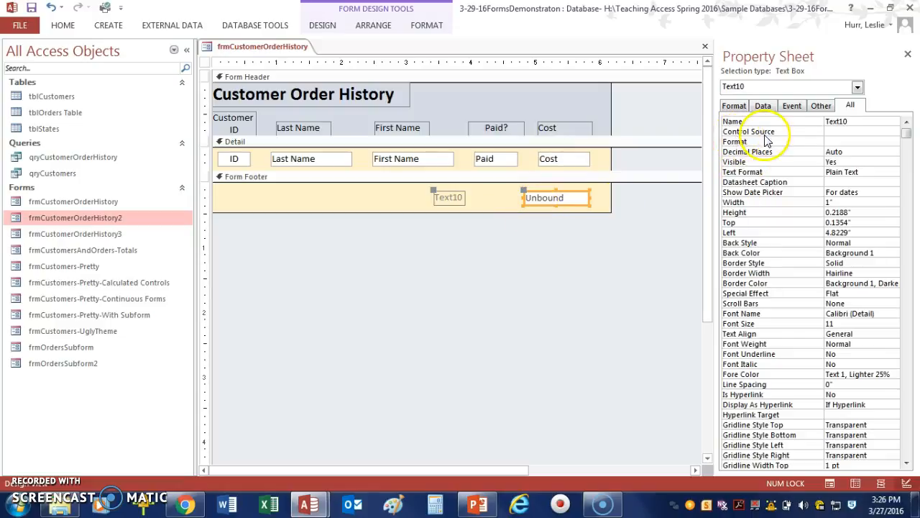
pyautogui.click(834, 131)
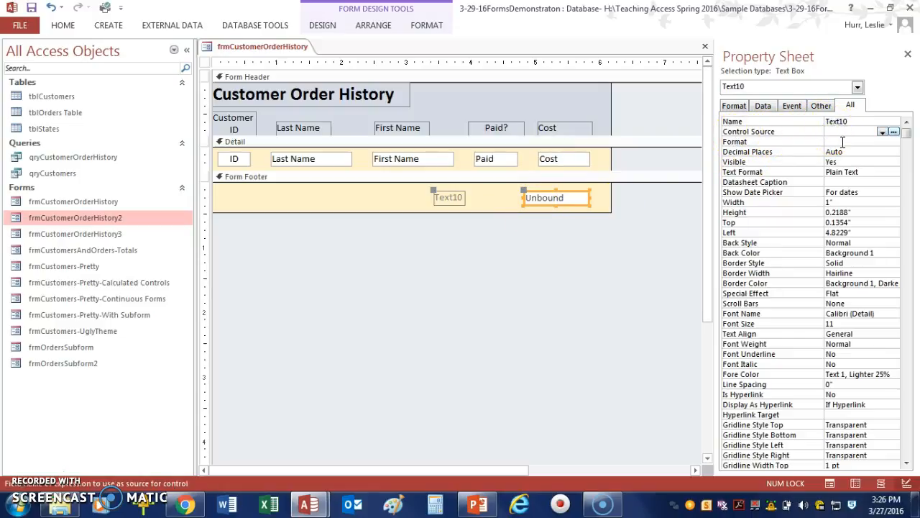
pyautogui.write('=Sum')
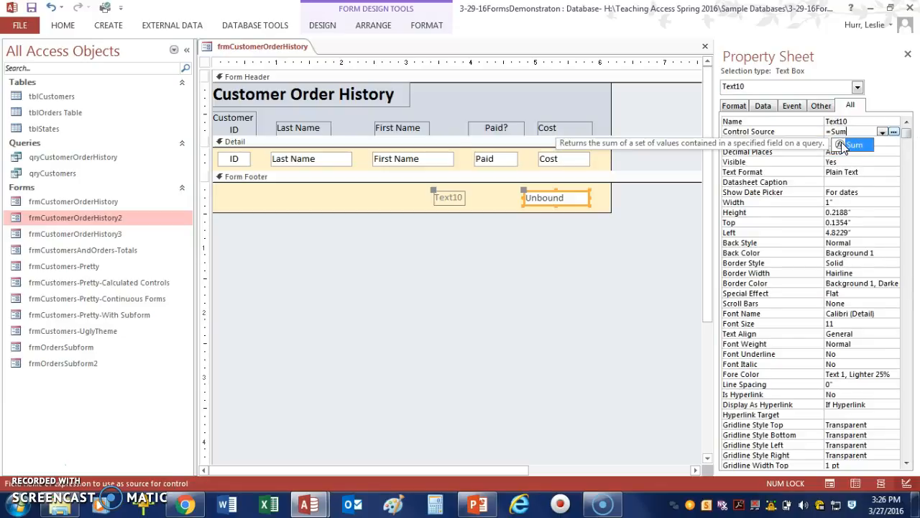
pyautogui.doubleClick(848, 145)
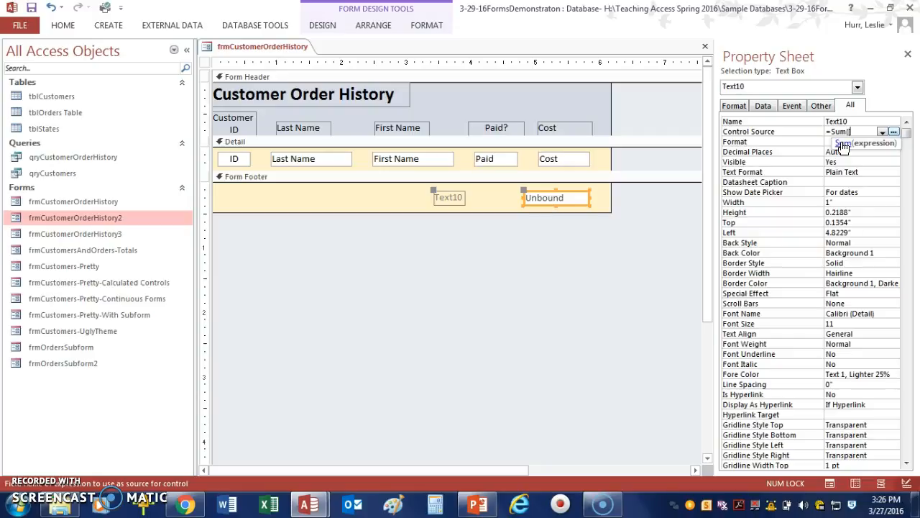
pyautogui.write('[Cost')
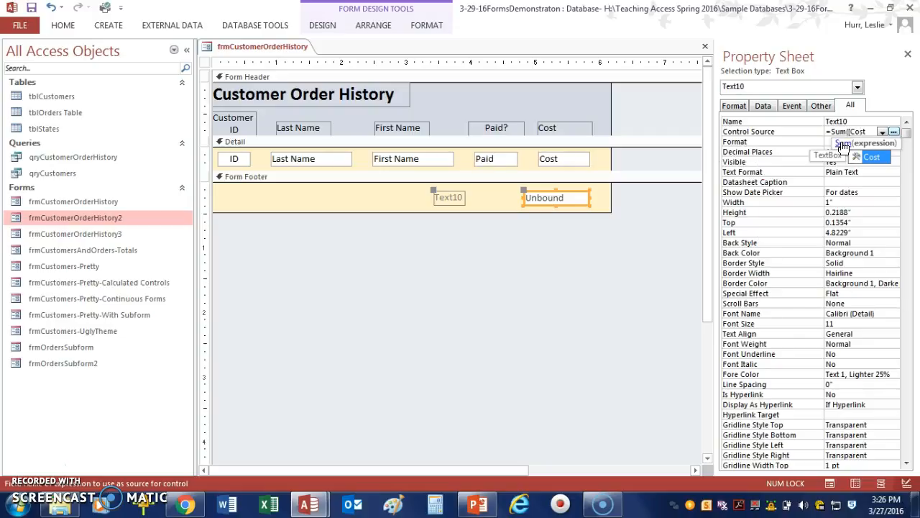
pyautogui.write(']')
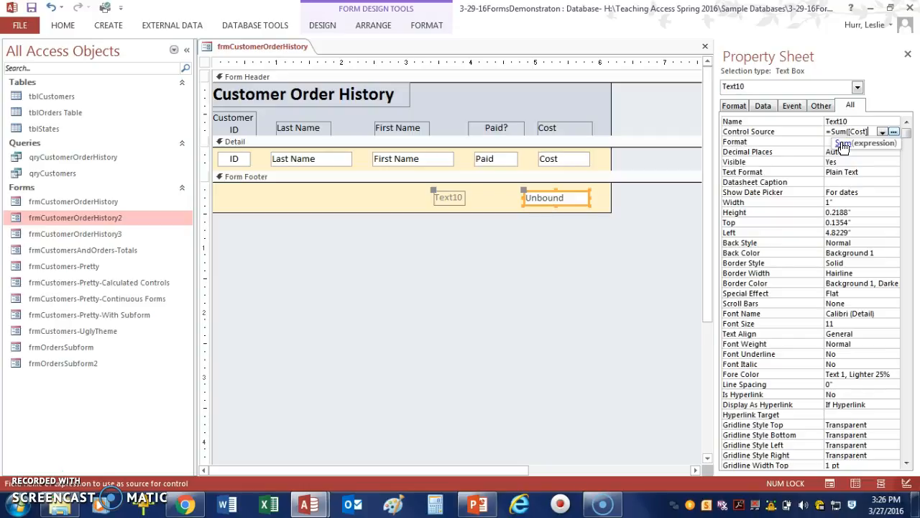
pyautogui.write(')')
pyautogui.click(842, 142)
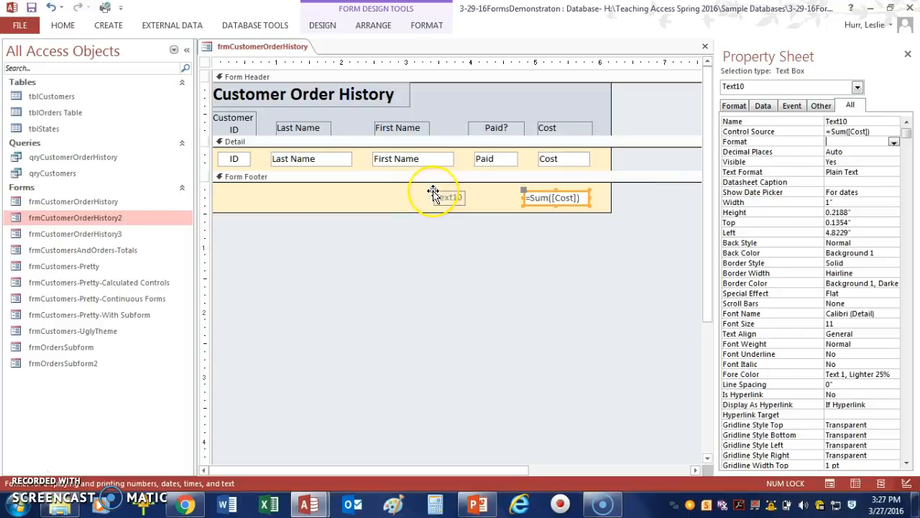
# Step: Move the label of the footer's =Sum([Cost]) text box to about 4.2 inches from the left edge and caption it Total:
pyautogui.moveTo(433, 191); pyautogui.dragTo(485, 190)
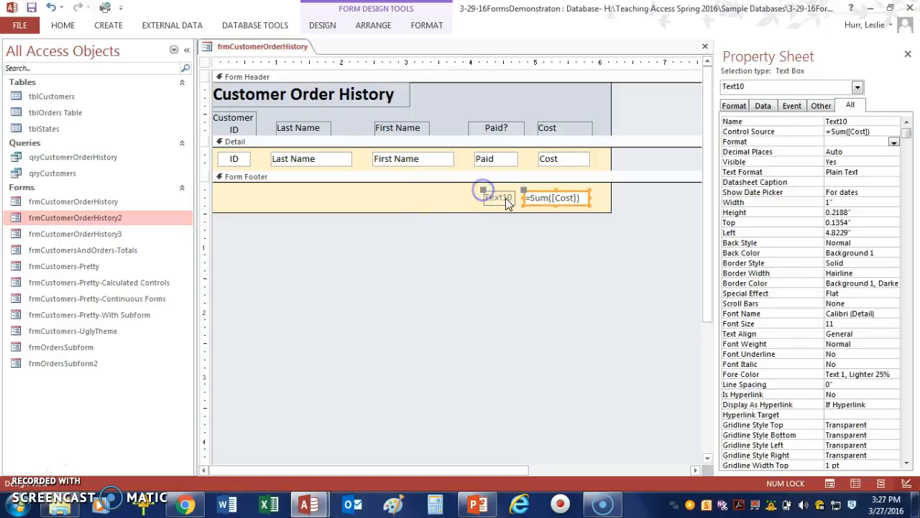
pyautogui.click(499, 198)
pyautogui.doubleClick(503, 198)
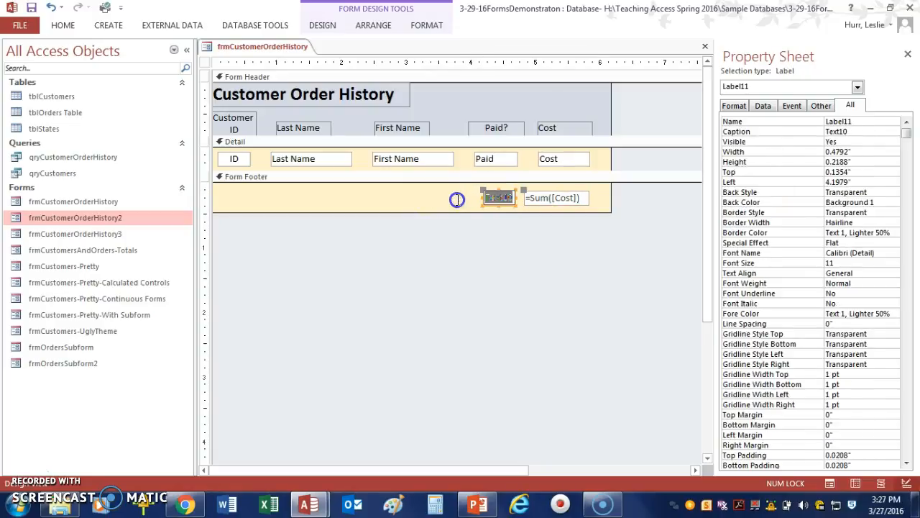
pyautogui.press('BackSpace')
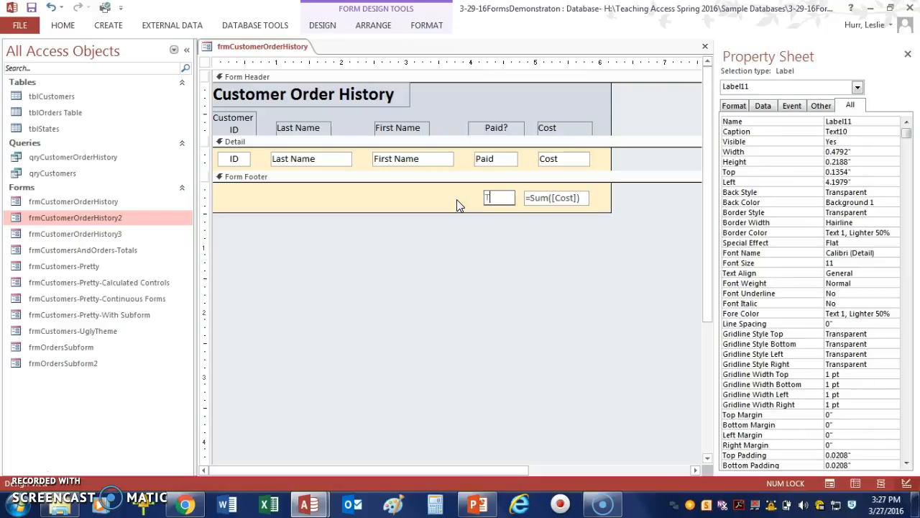
pyautogui.write('Total:')
pyautogui.press('Return')
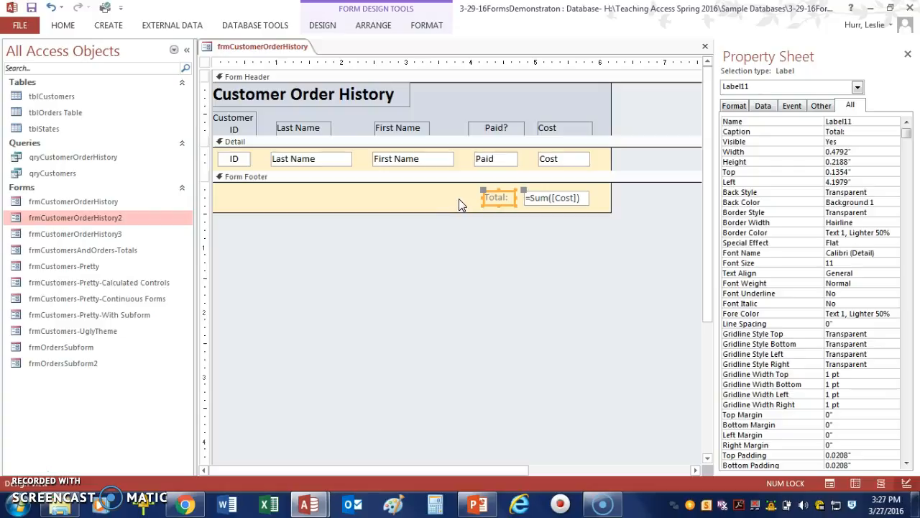
# Step: Set the font color of the footer's Total: label and =Sum([Cost]) text box to black (Text 1)
pyautogui.click(67, 28)
pyautogui.click(605, 260)
pyautogui.moveTo(460, 198); pyautogui.dragTo(553, 198)
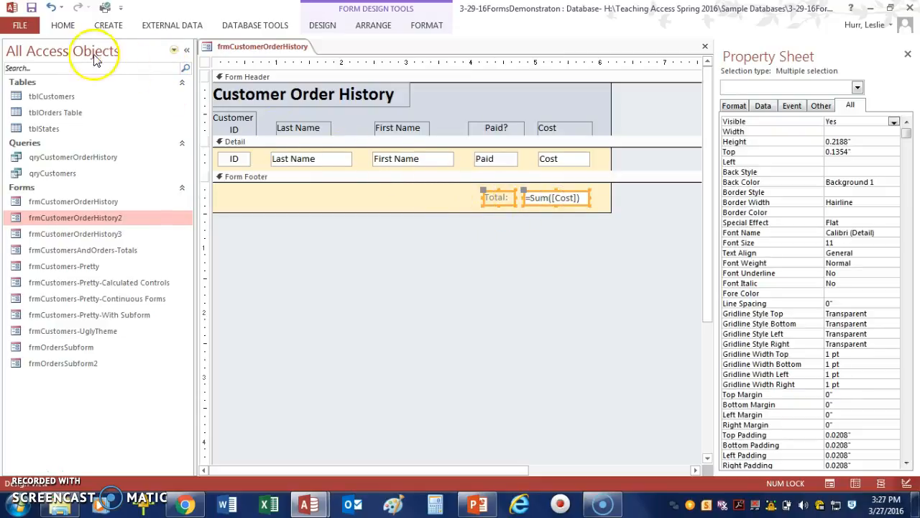
pyautogui.click(64, 25)
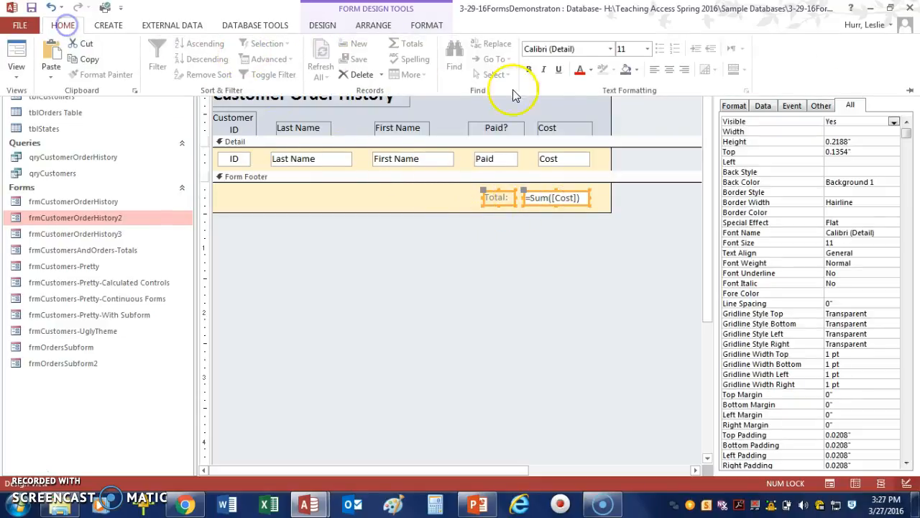
pyautogui.click(590, 70)
pyautogui.click(584, 87)
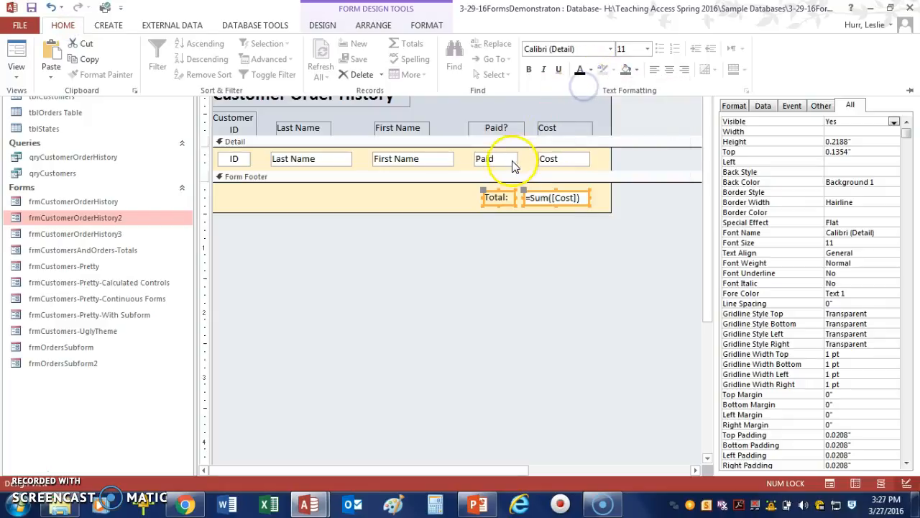
# Step: Set the format of the footer's =Sum([Cost]) text box to Currency
pyautogui.click(461, 200)
pyautogui.click(608, 195)
pyautogui.click(573, 198)
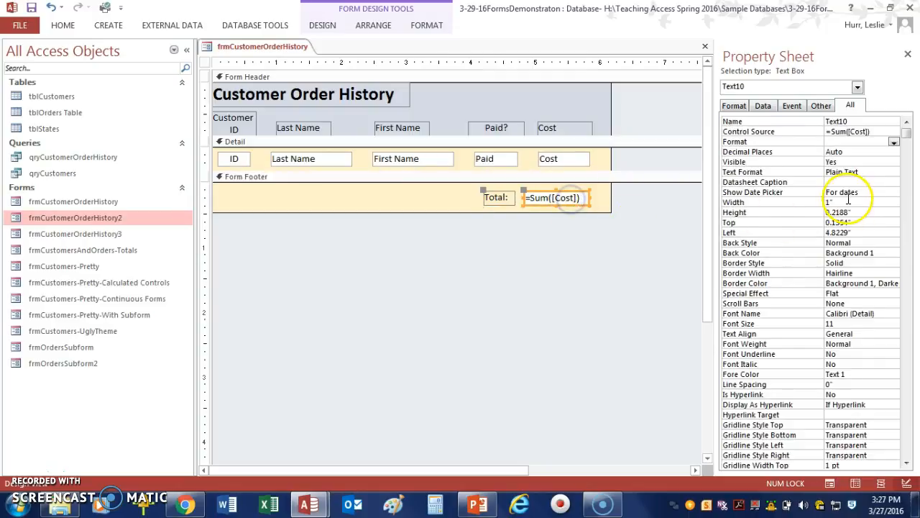
pyautogui.click(893, 143)
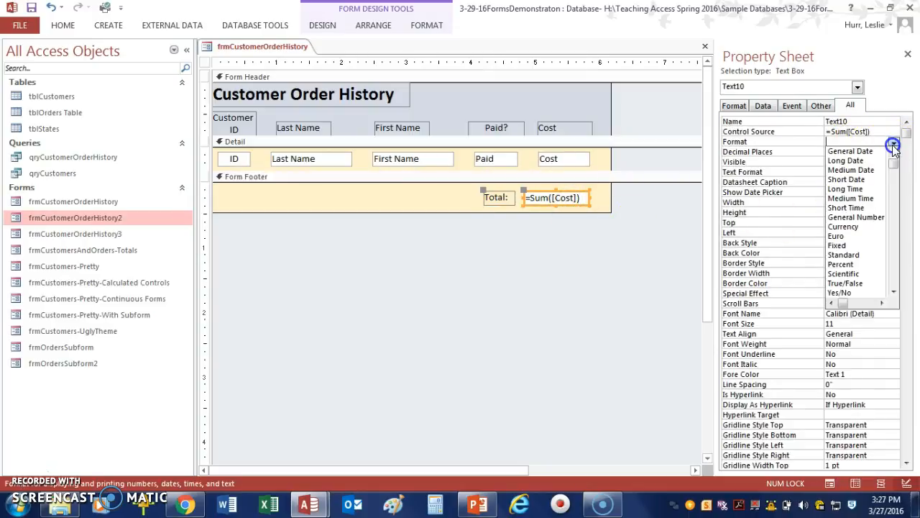
pyautogui.click(844, 227)
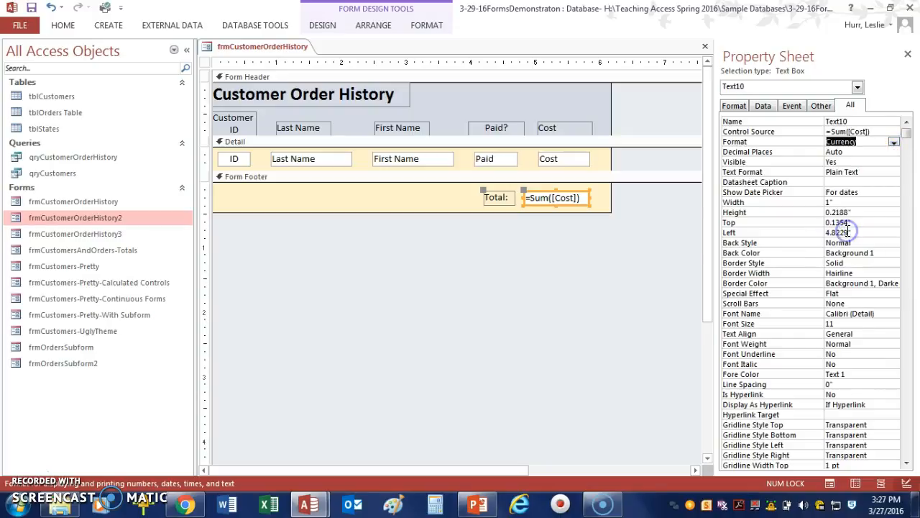
pyautogui.click(589, 199)
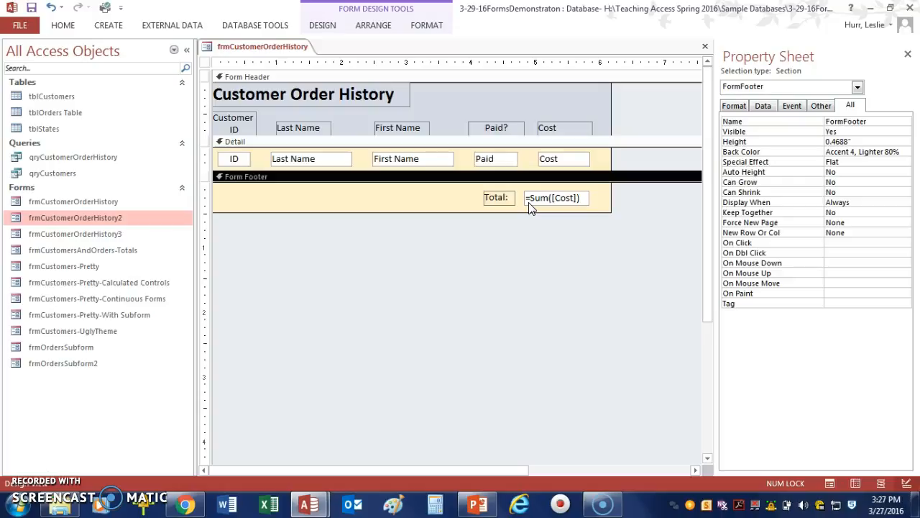
# Step: Place a second unbound text box in the Form Footer before the Total: label, about 2.76 inches from the left edge
pyautogui.click(476, 205)
pyautogui.click(541, 200)
pyautogui.click(323, 27)
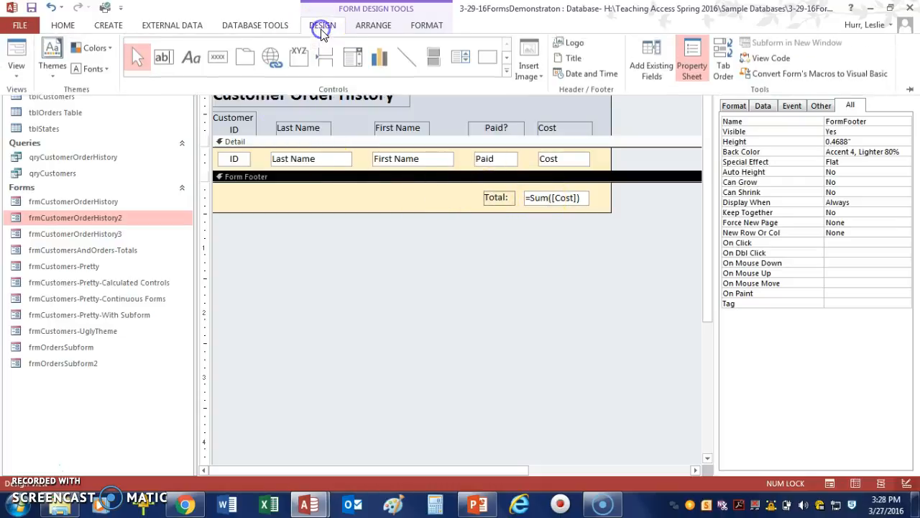
pyautogui.click(165, 59)
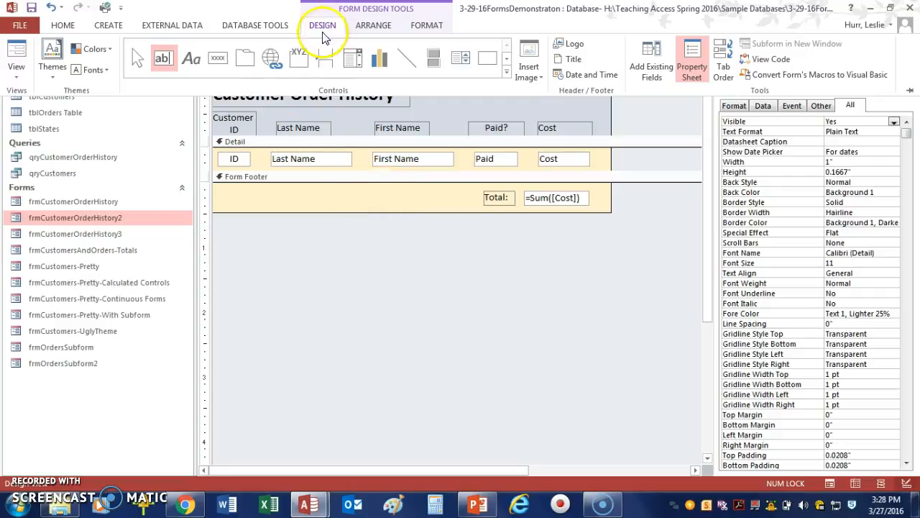
pyautogui.click(392, 194)
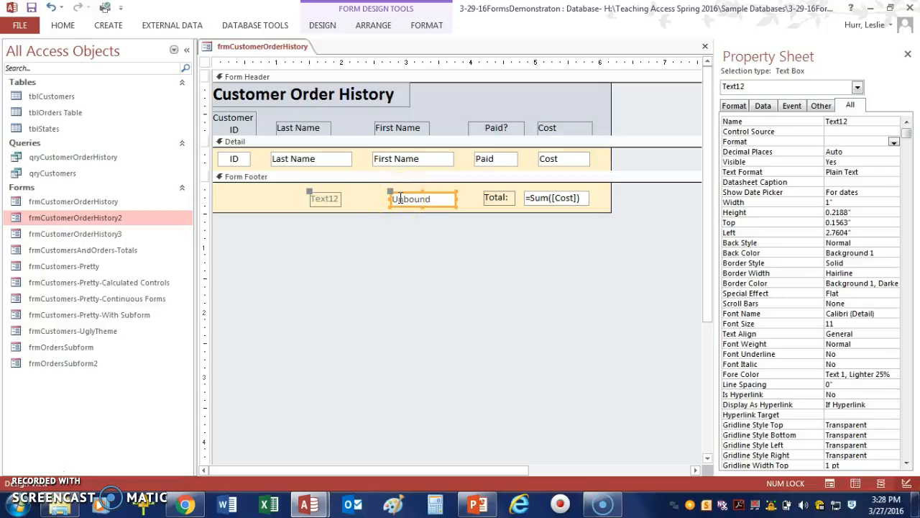
# Step: Set the control source of the unbound footer text box to =Avg([Cost])
pyautogui.click(827, 131)
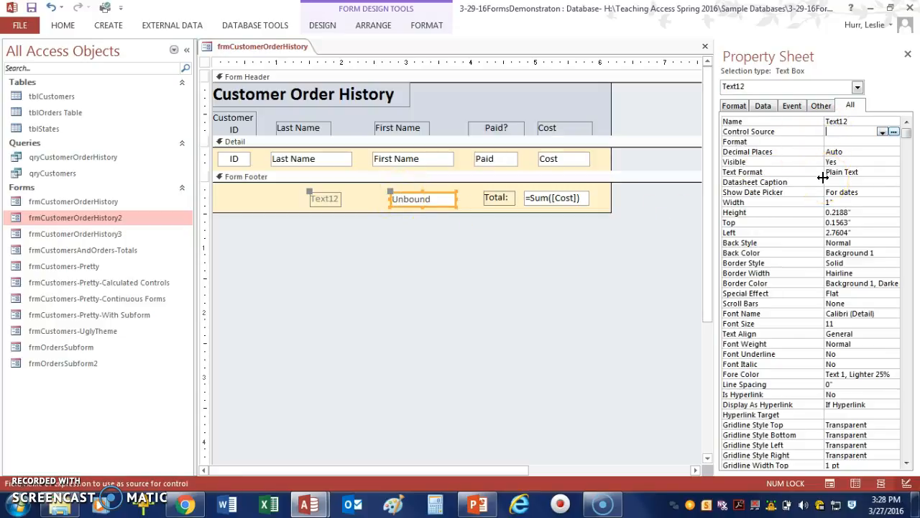
pyautogui.write('=Avg')
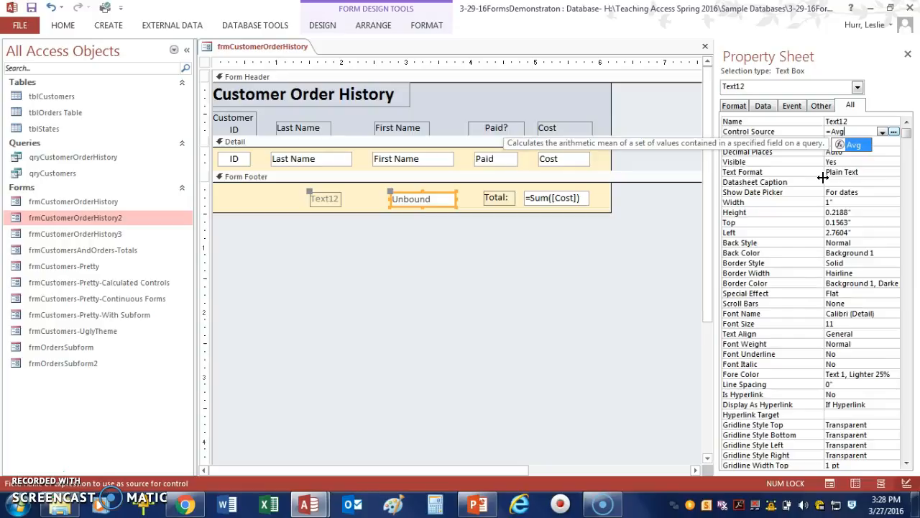
pyautogui.write('(')
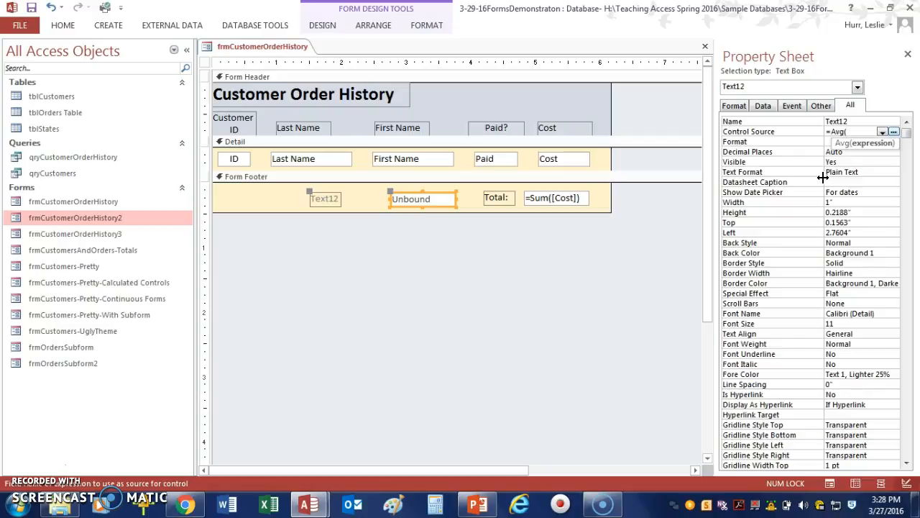
pyautogui.write('[Cost])')
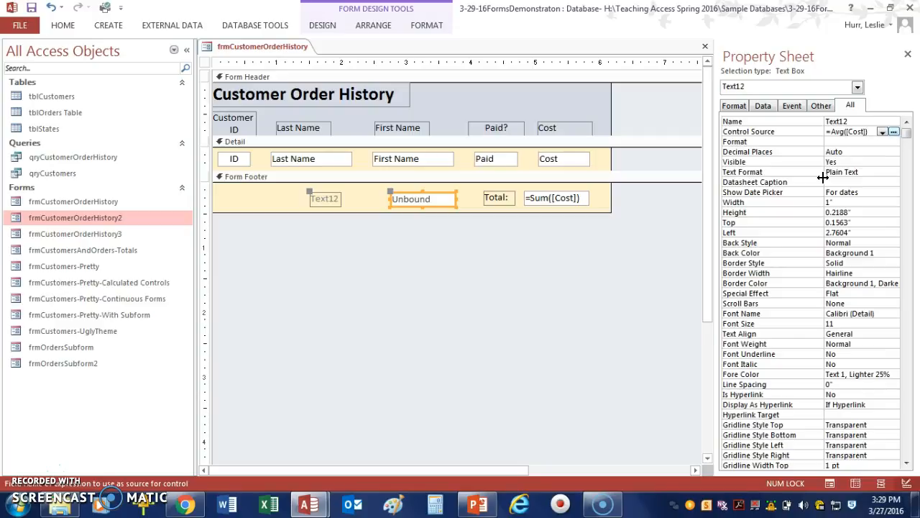
pyautogui.press('Return')
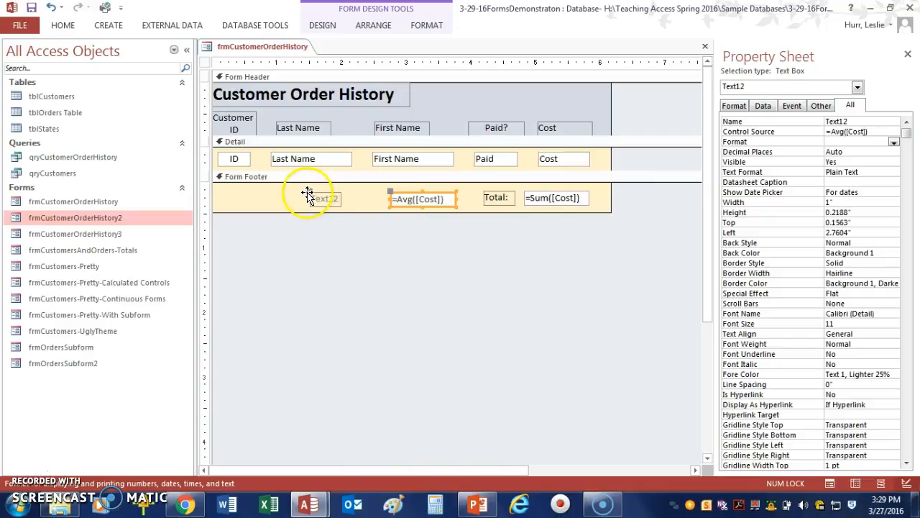
# Step: Caption the label of the =Avg([Cost]) text box Average: and position it beside the box, about 2.05 inches from the left edge
pyautogui.moveTo(307, 193); pyautogui.dragTo(360, 197)
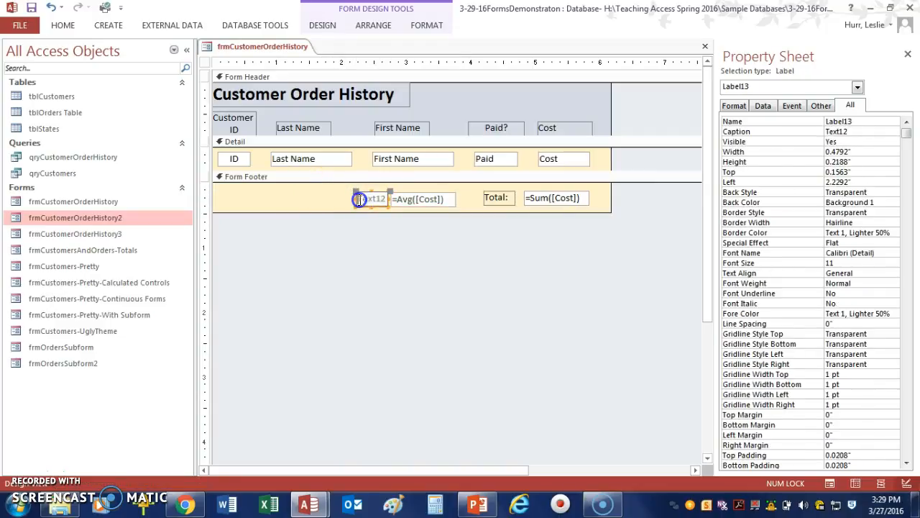
pyautogui.click(381, 198)
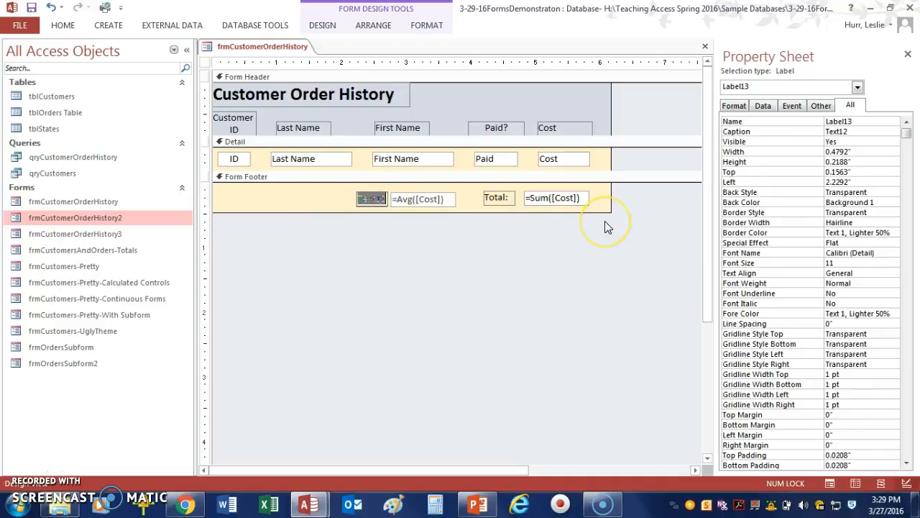
pyautogui.write('Average:')
pyautogui.click(329, 199)
pyautogui.click(358, 197)
pyautogui.moveTo(358, 195); pyautogui.dragTo(345, 192)
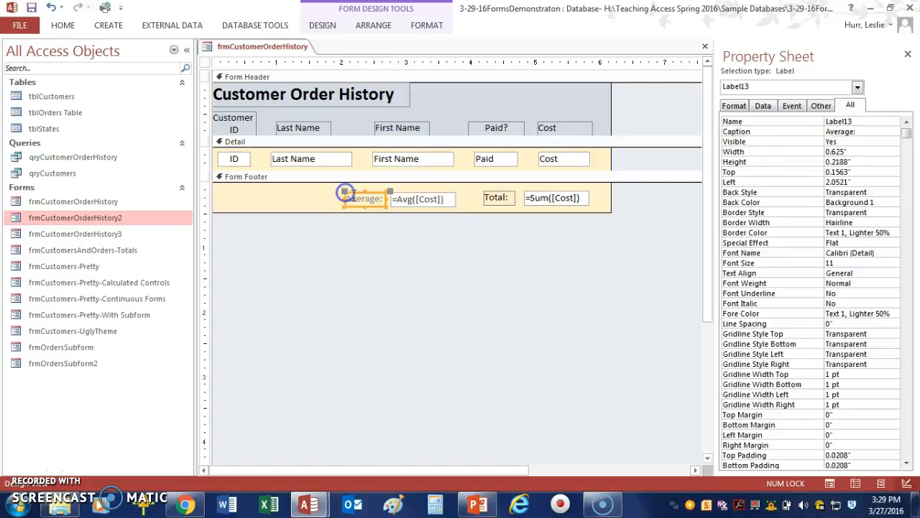
# Step: Set the format of the footer's =Avg([Cost]) text box to Currency
pyautogui.click(437, 205)
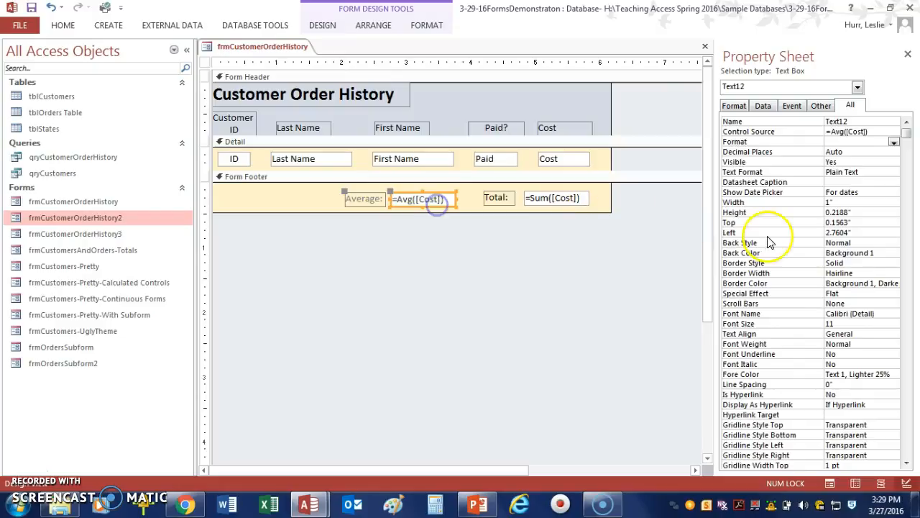
pyautogui.click(893, 142)
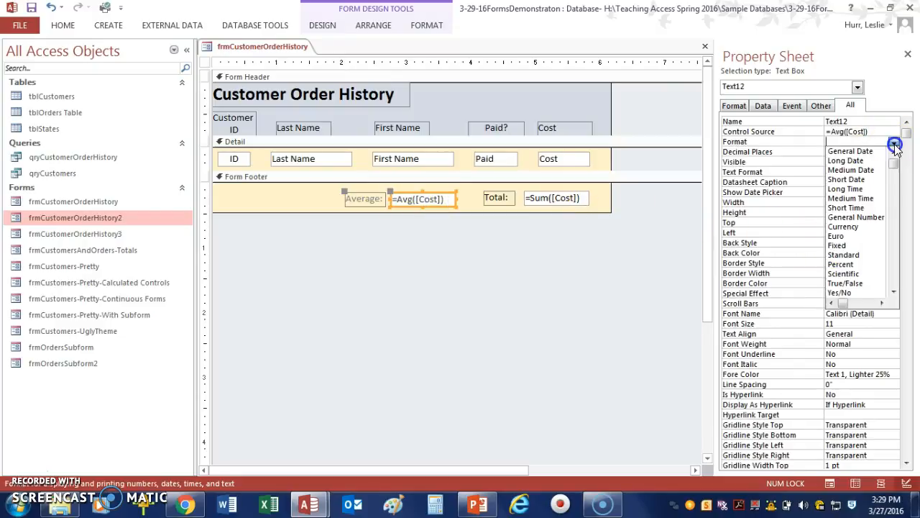
pyautogui.click(874, 227)
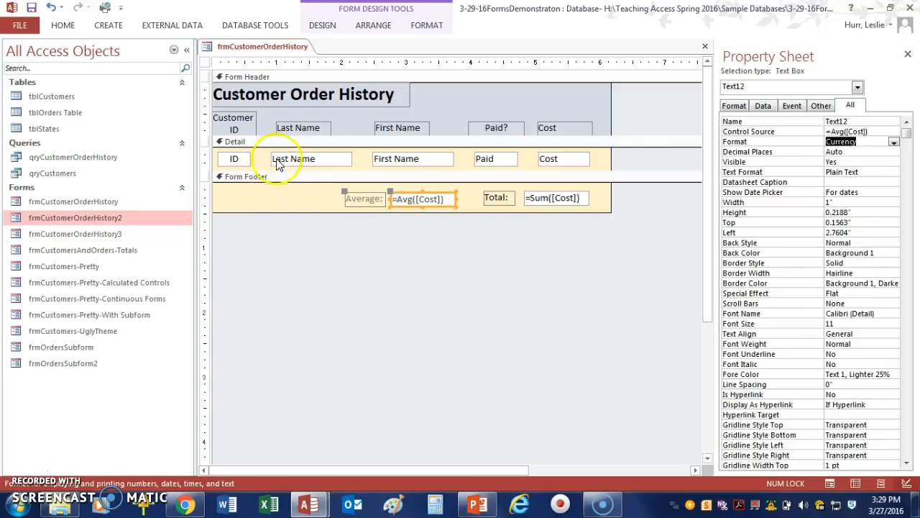
# Step: Place a third unbound text box in the Form Footer before the Average: label, about 0.89 inches from the left edge
pyautogui.click(333, 29)
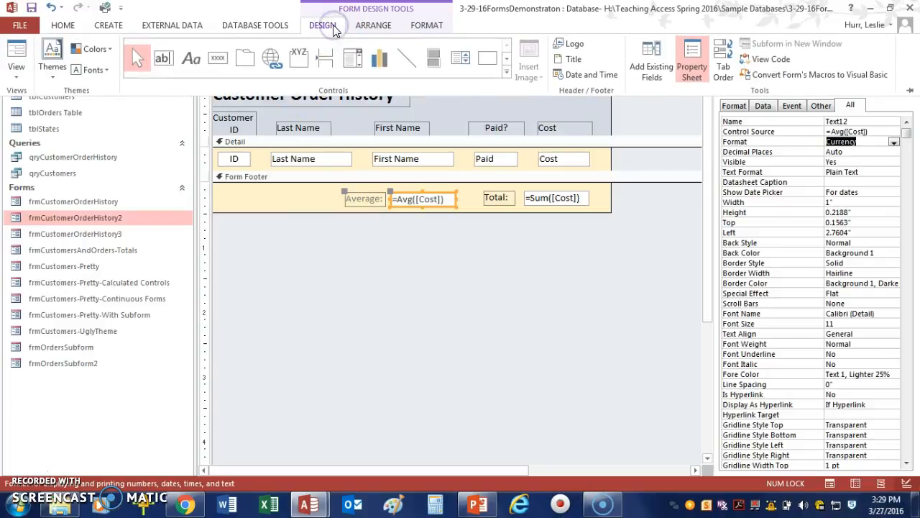
pyautogui.click(164, 57)
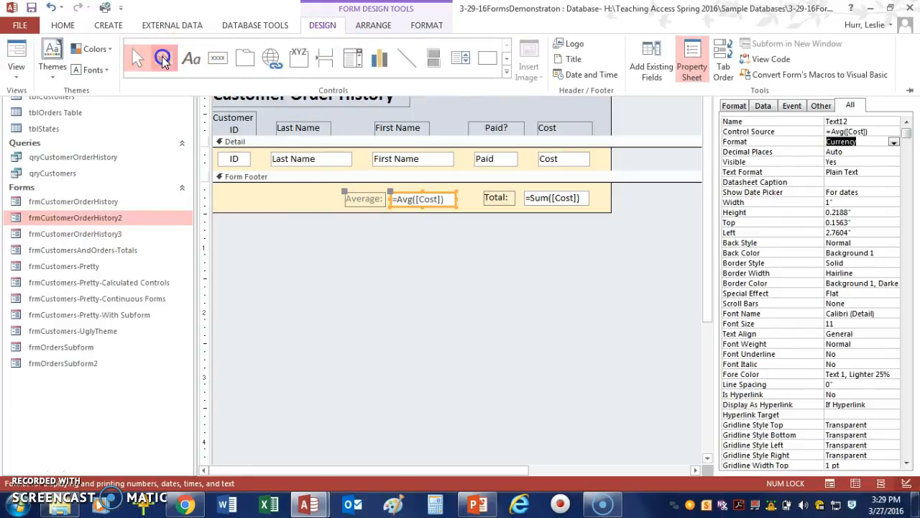
pyautogui.click(269, 198)
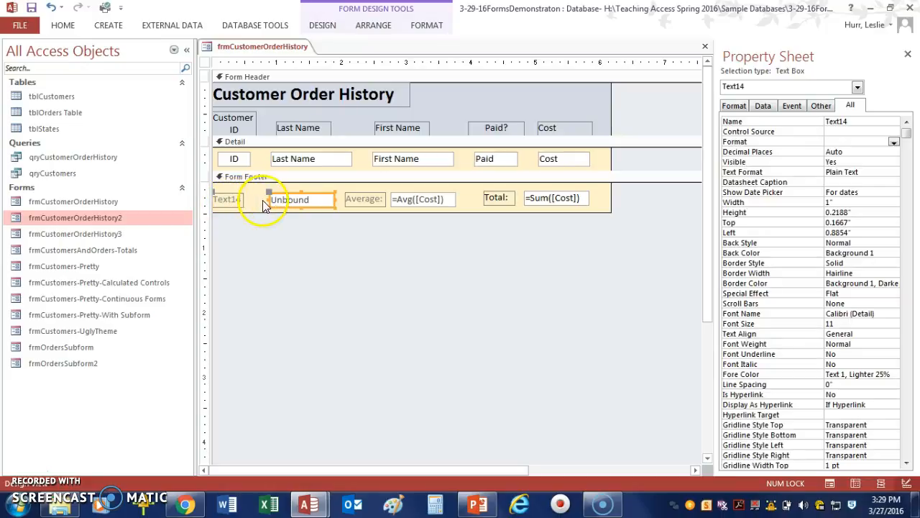
# Step: Set the control source of the third footer text box to =Count([Cost])
pyautogui.click(841, 131)
pyautogui.write('=Co')
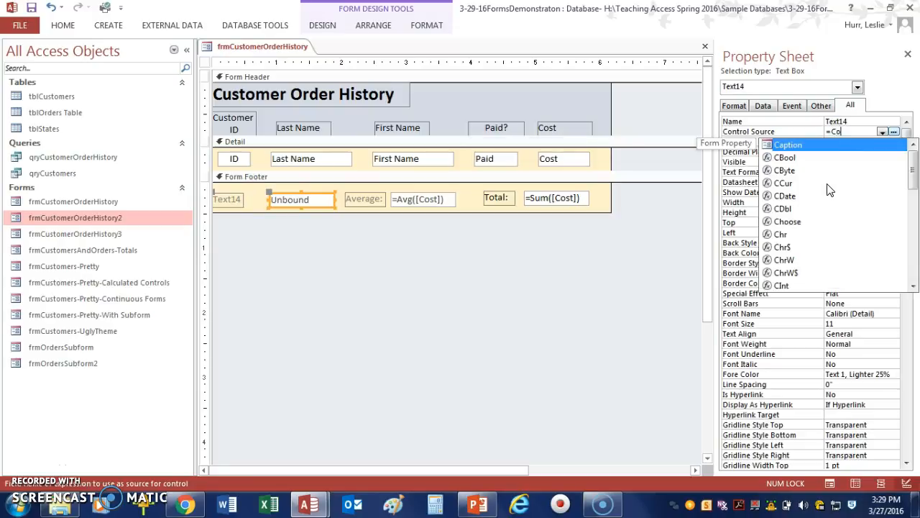
pyautogui.write('unt')
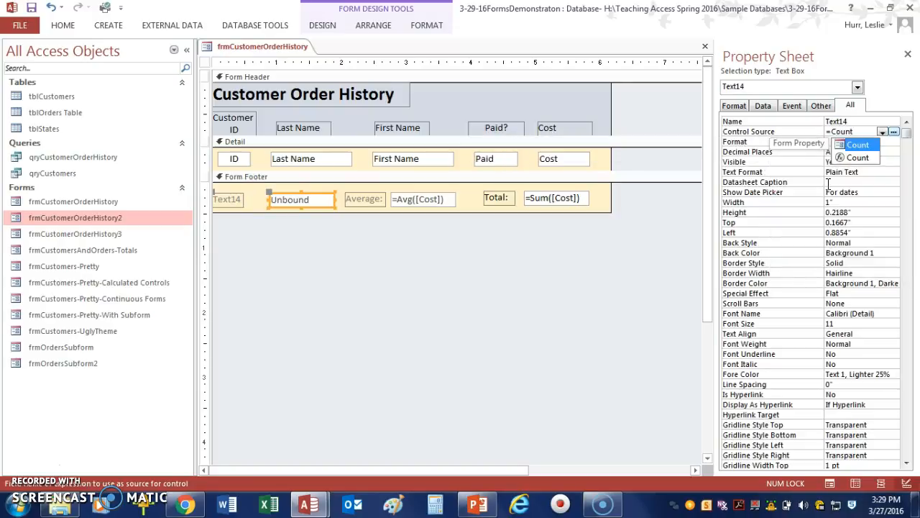
pyautogui.write('(')
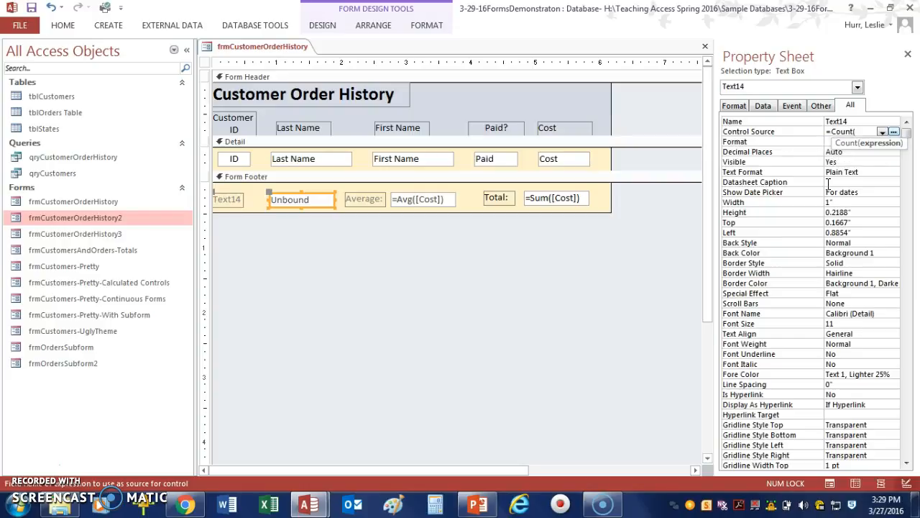
pyautogui.write('[Cost')
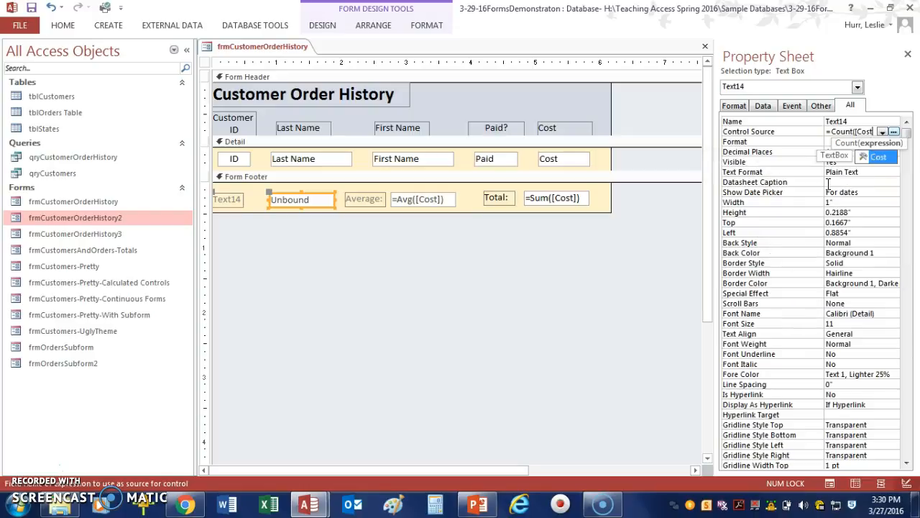
pyautogui.write(']')
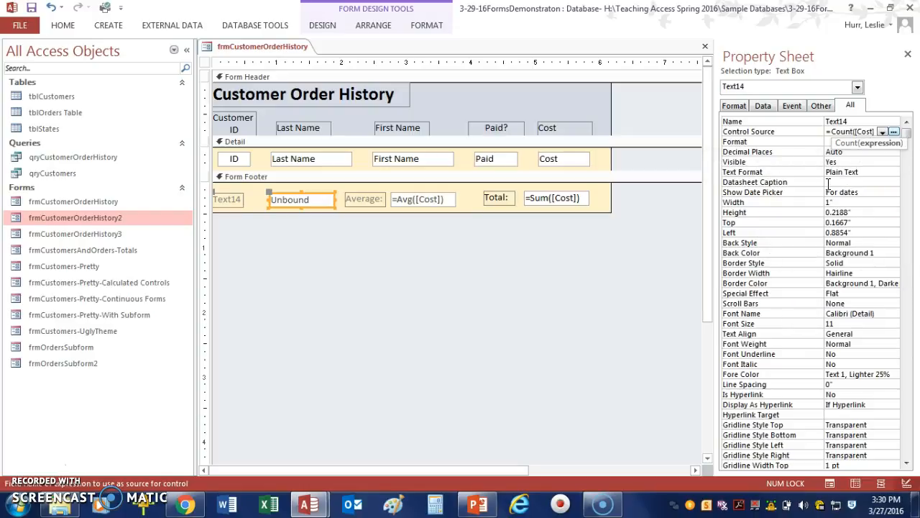
pyautogui.write(')')
pyautogui.press('Return')
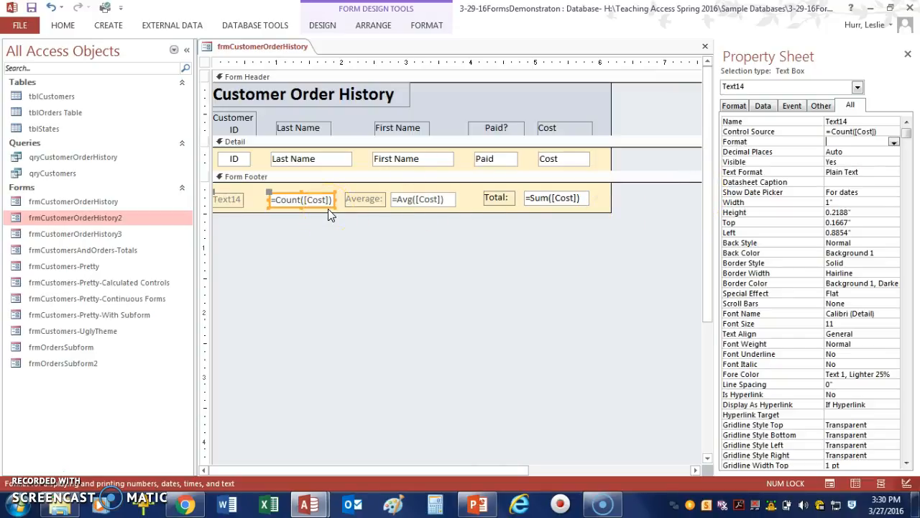
# Step: Caption the label of the =Count([Cost]) text box Count: and move the Count: and Average: labels closer to their boxes
pyautogui.click(301, 204)
pyautogui.click(224, 199)
pyautogui.click(241, 199)
pyautogui.moveTo(243, 199); pyautogui.dragTo(211, 199)
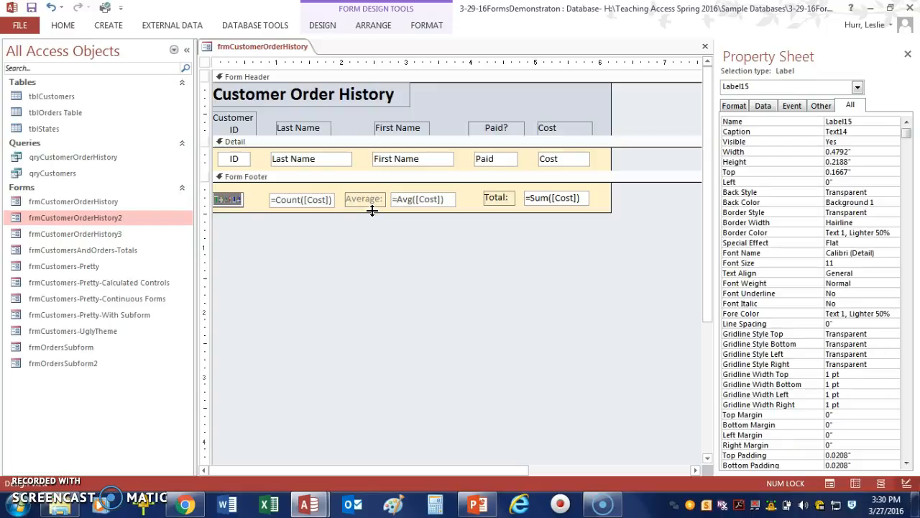
pyautogui.write('Count:')
pyautogui.press('Return')
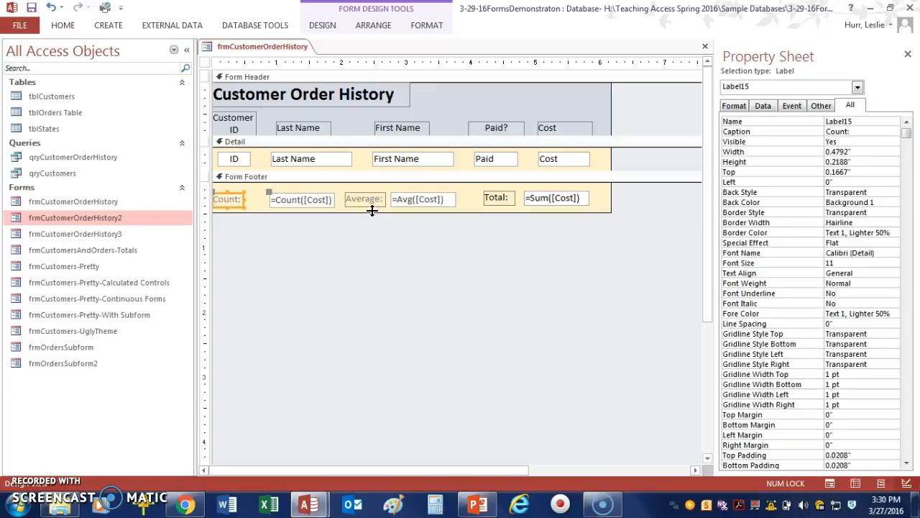
pyautogui.moveTo(218, 195); pyautogui.dragTo(235, 196)
pyautogui.click(360, 199)
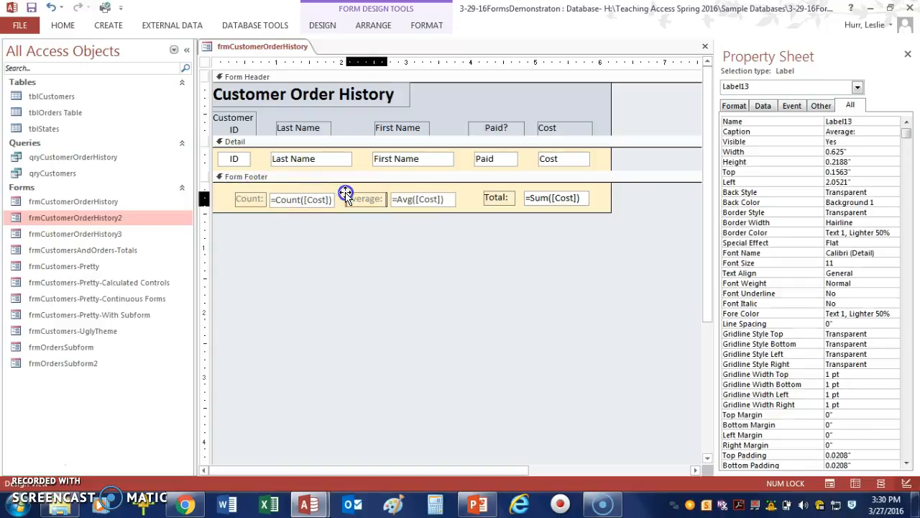
# Step: Align all the labels and text boxes in the Form Footer to the top
pyautogui.click(246, 200)
pyautogui.moveTo(247, 202); pyautogui.dragTo(563, 202)
pyautogui.rightClick(563, 200)
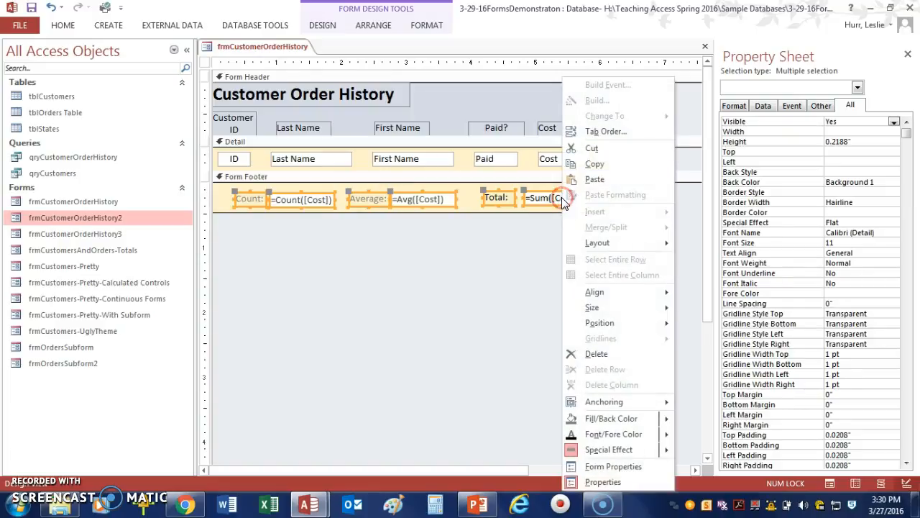
pyautogui.moveTo(607, 293)
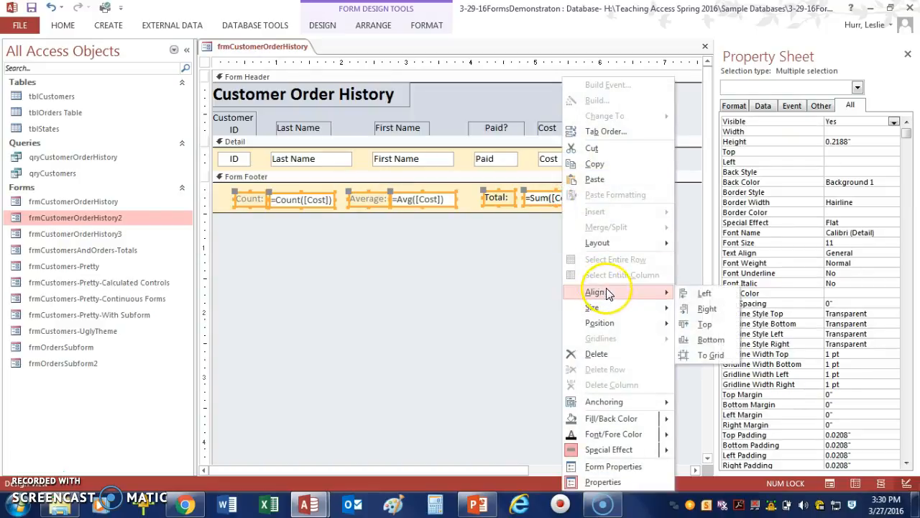
pyautogui.click(706, 328)
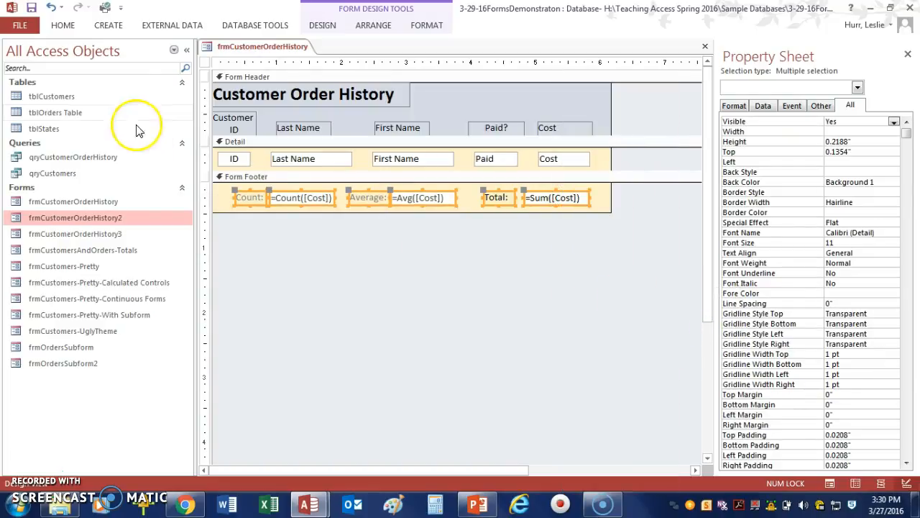
# Step: Set the font color of all the selected Form Footer labels and text boxes to black (Text 1)
pyautogui.click(56, 26)
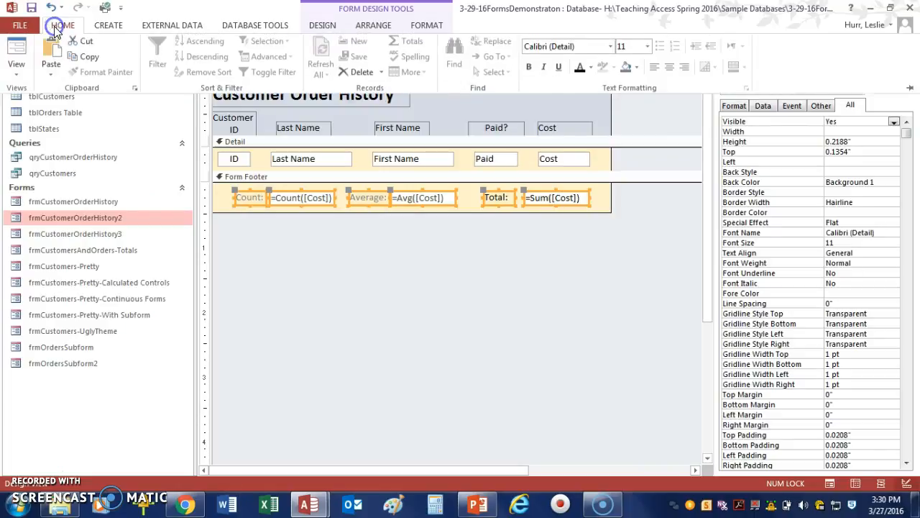
pyautogui.click(581, 72)
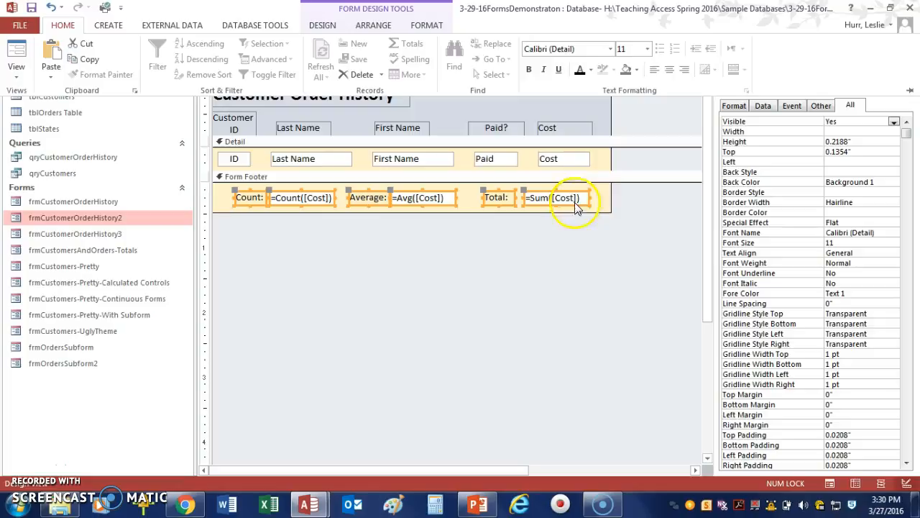
pyautogui.click(597, 198)
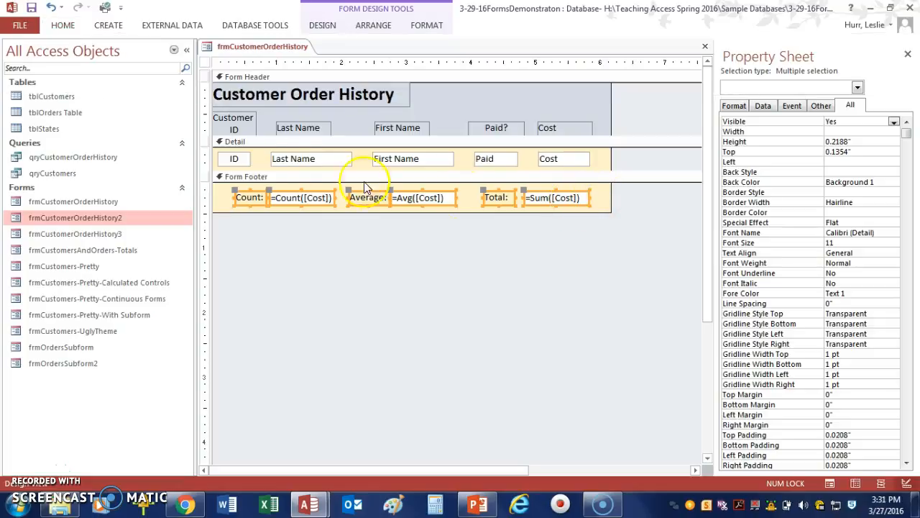
# Step: Display the form in Form View to check the count, average and total in its footer
pyautogui.click(63, 25)
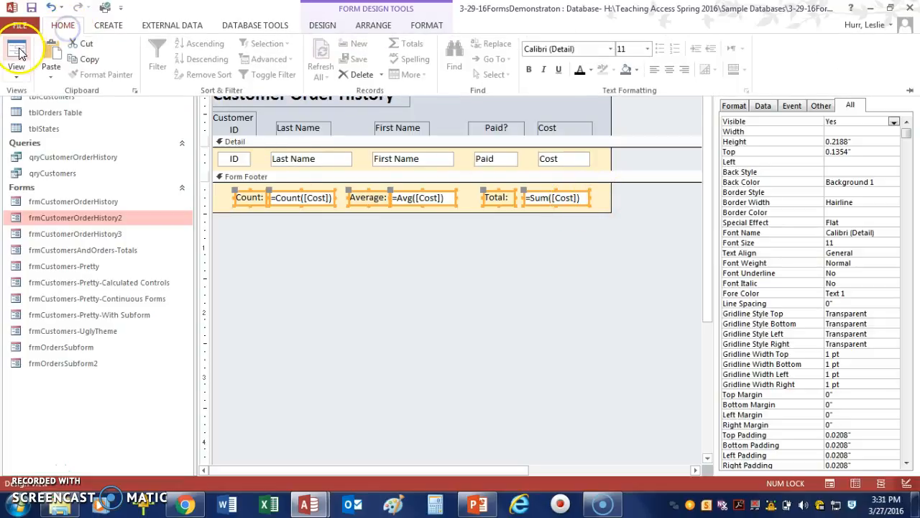
pyautogui.click(17, 52)
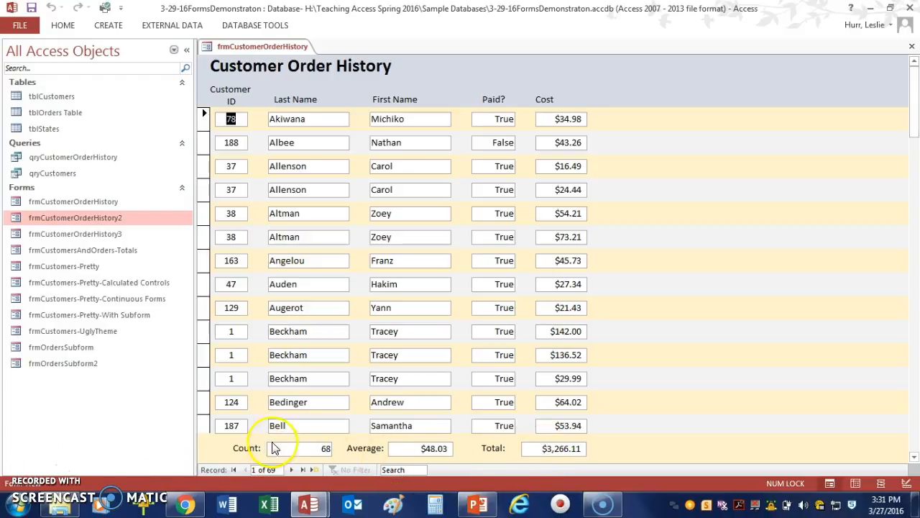
pyautogui.click(30, 474)
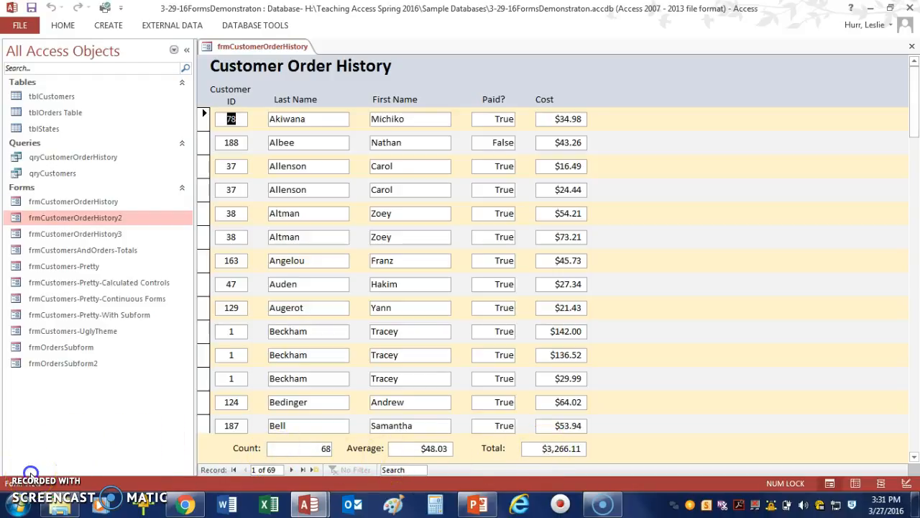